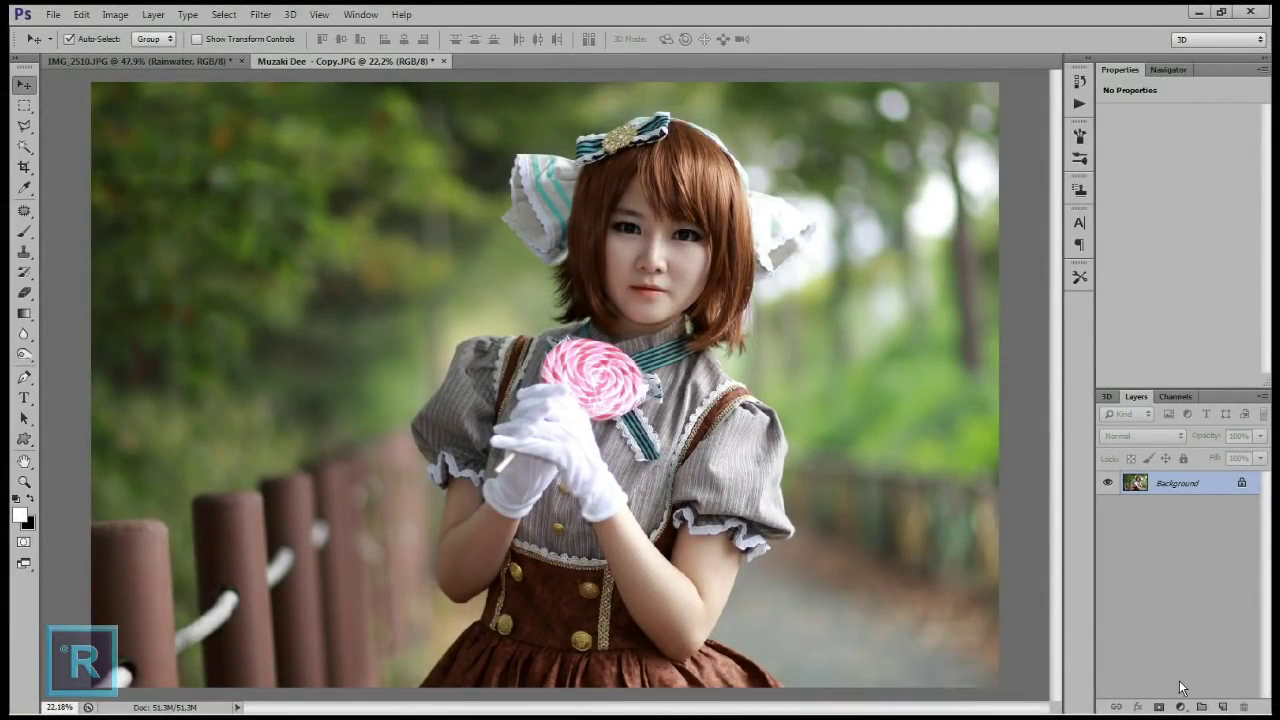
Add a Hue/Saturation adjustment layer with master Saturation at +31
left_click(1181, 705)
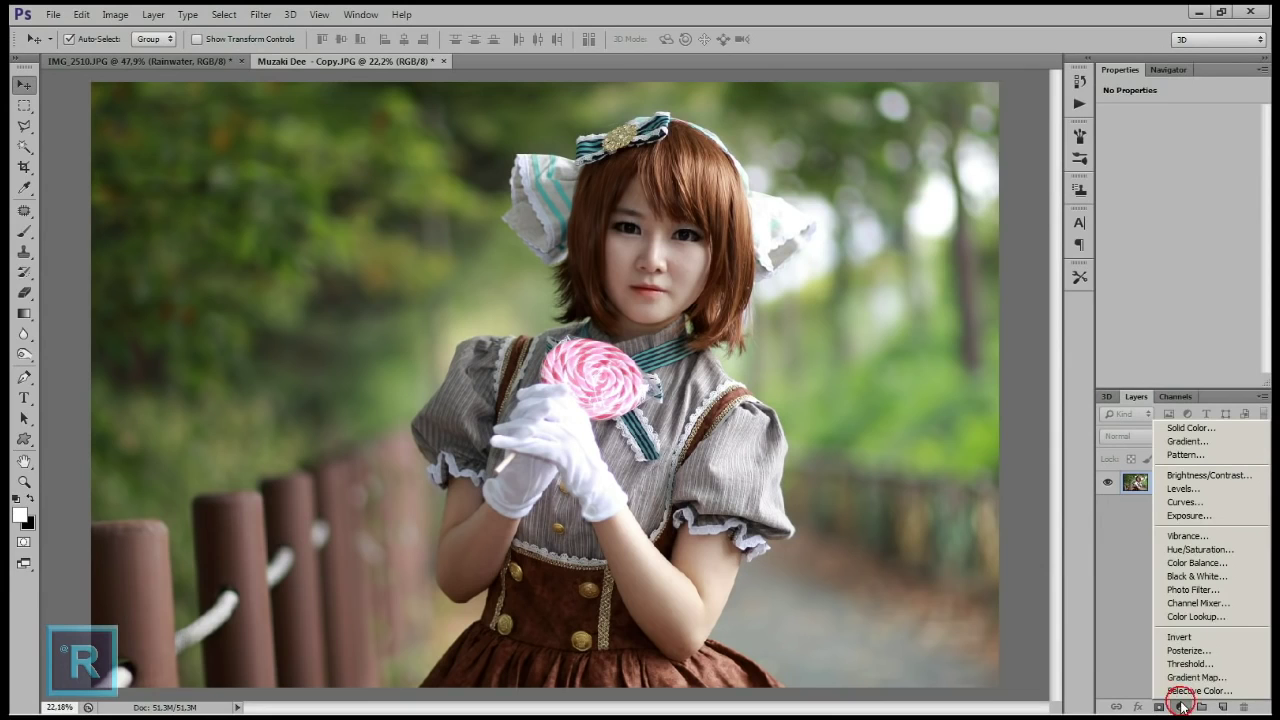
left_click(1181, 551)
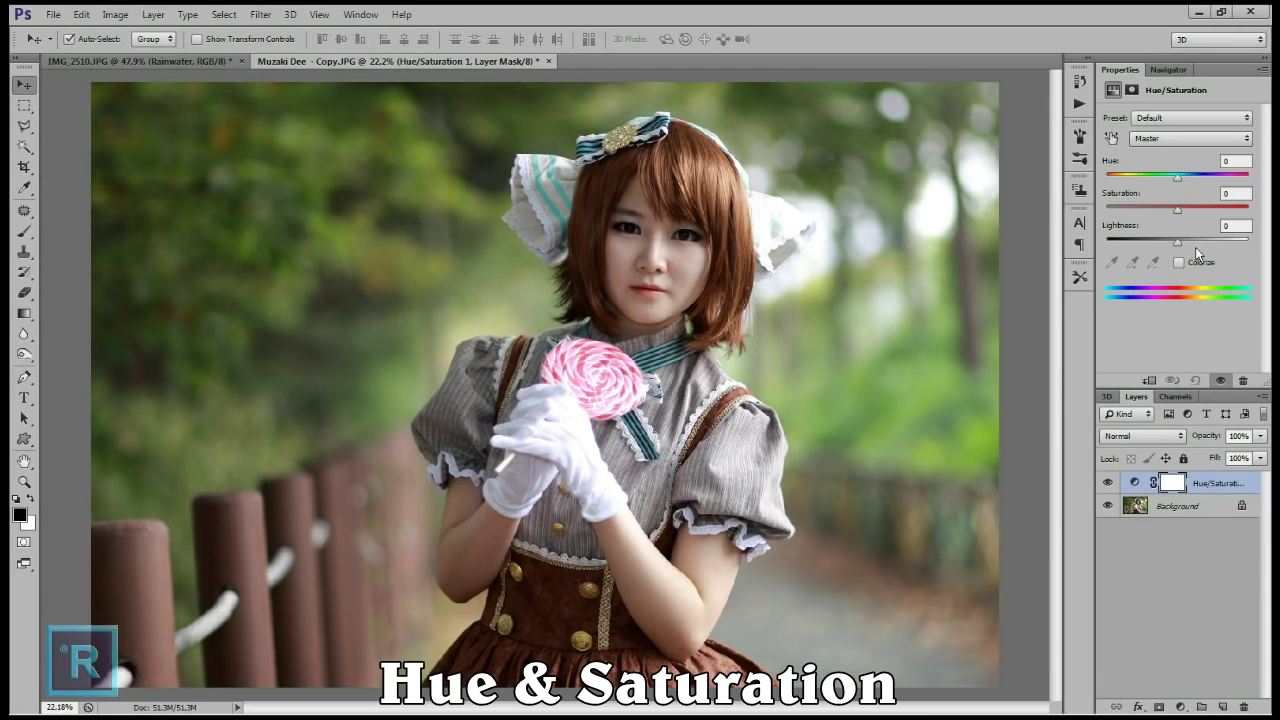
left_click(1180, 211)
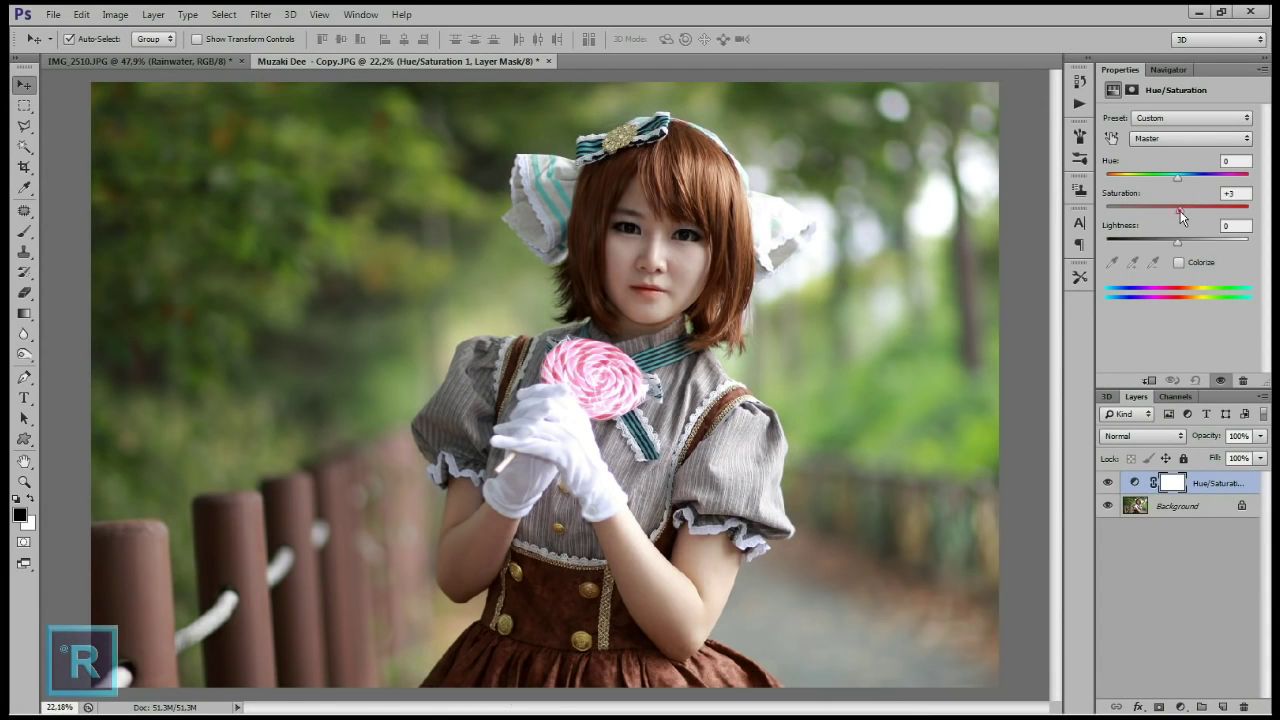
left_click_drag(1181, 210, 1184, 209)
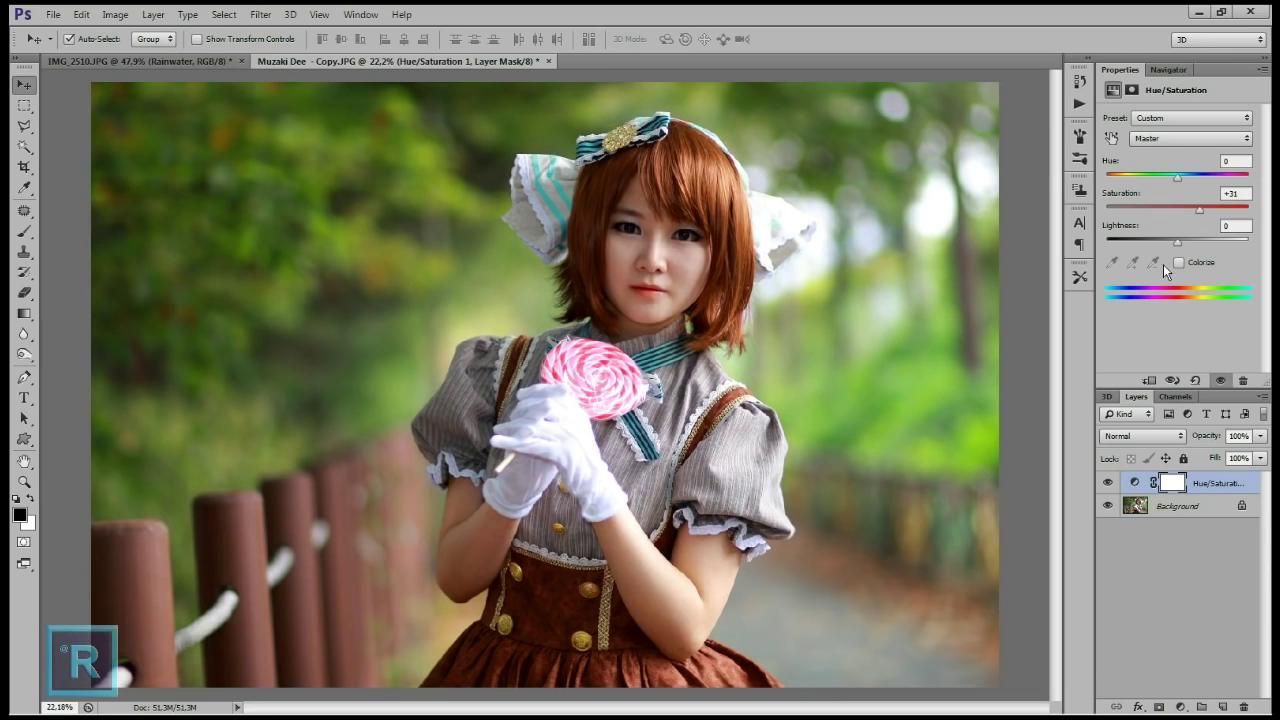
left_click(1165, 138)
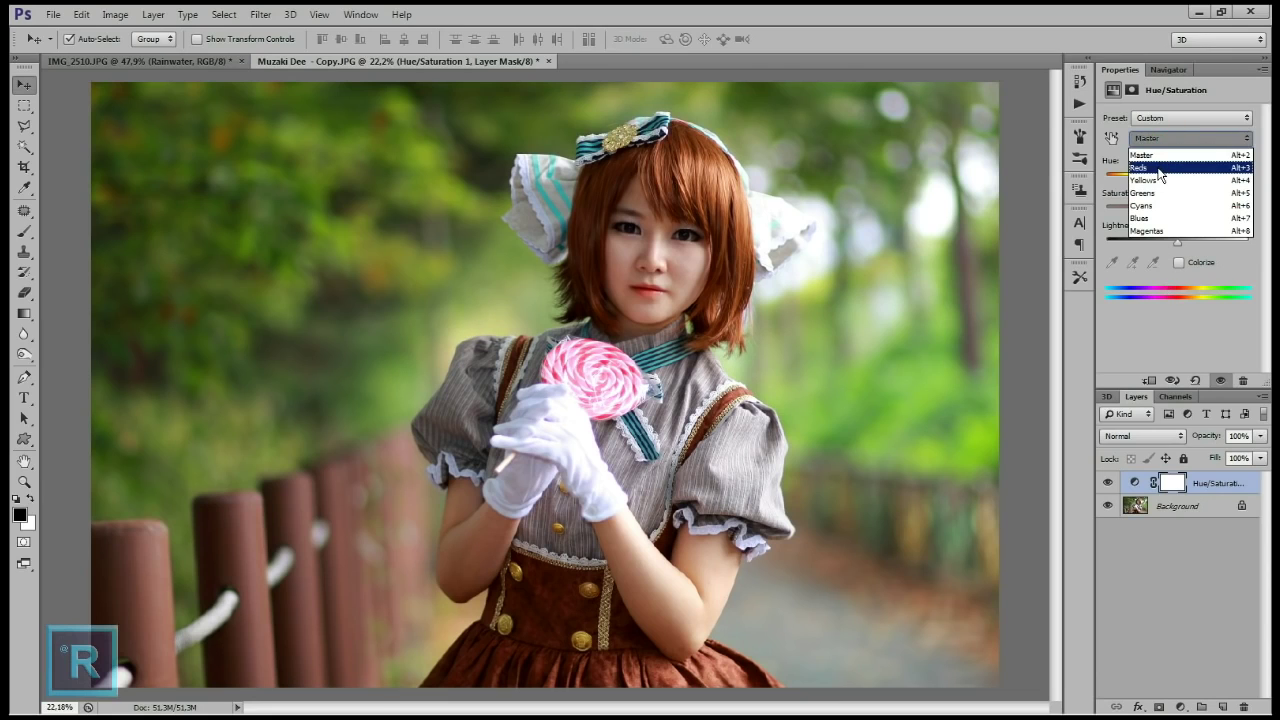
Lower the Reds saturation to -24 and shift the Yellows hue to -16
left_click(1160, 168)
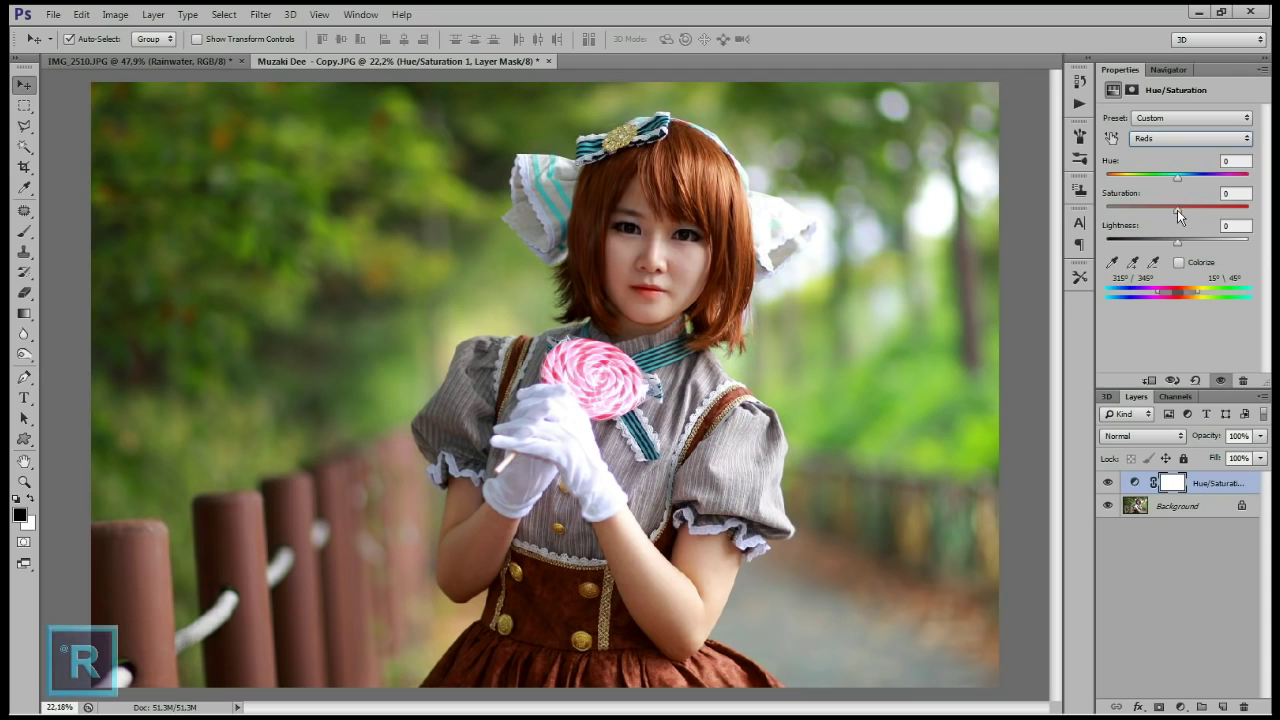
left_click_drag(1177, 208, 1160, 211)
left_click(1165, 141)
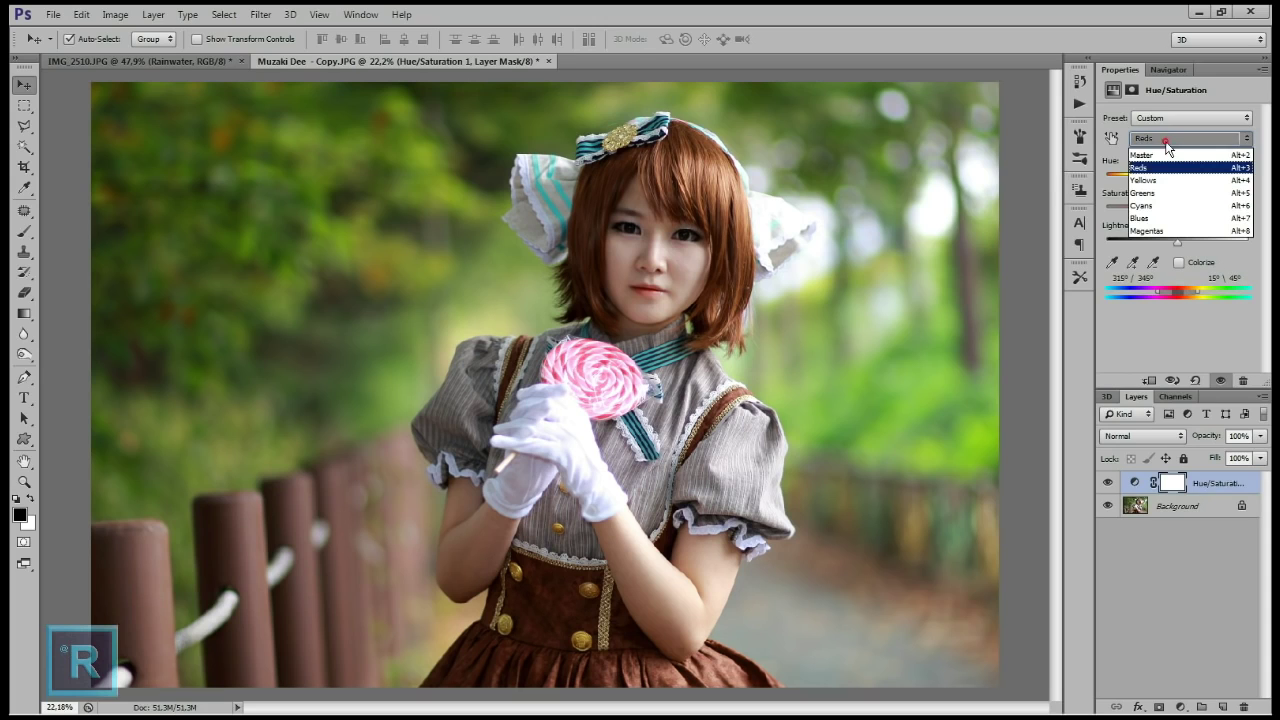
left_click(1163, 184)
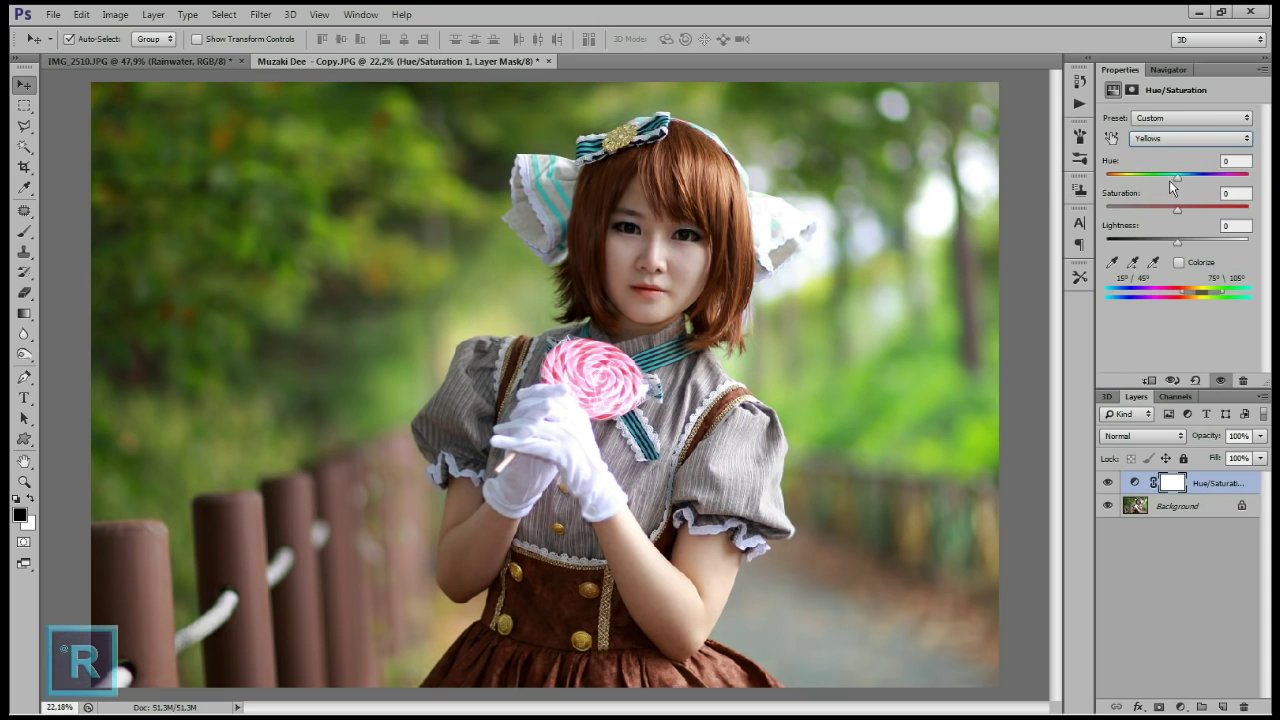
left_click_drag(1176, 179, 1169, 178)
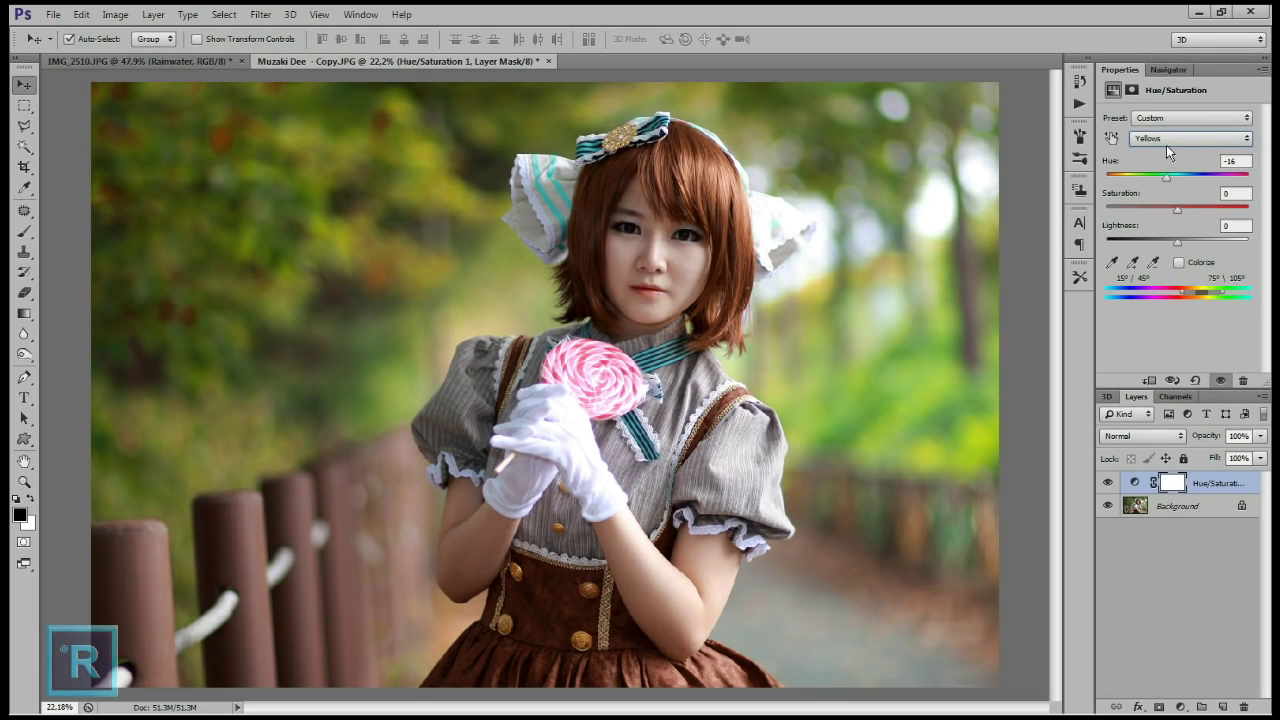
Lower the Greens saturation to -13 and toggle the layer's visibility to compare
left_click(1175, 142)
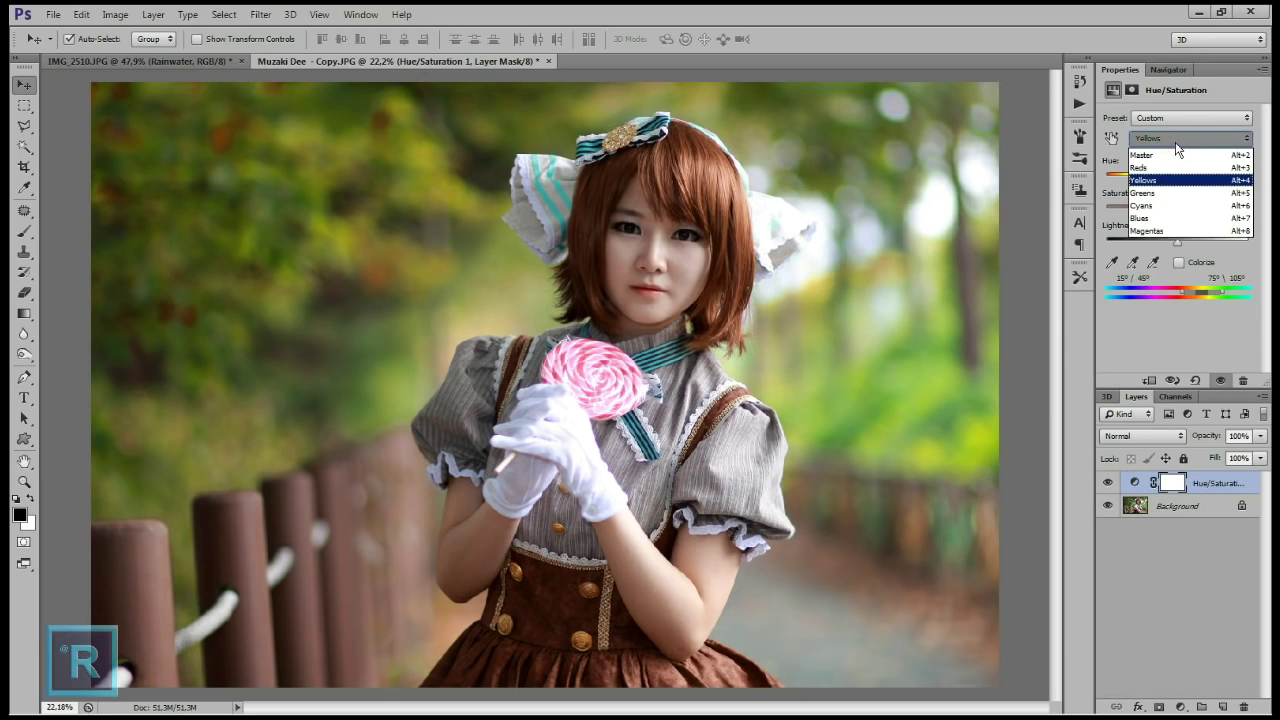
left_click(1175, 193)
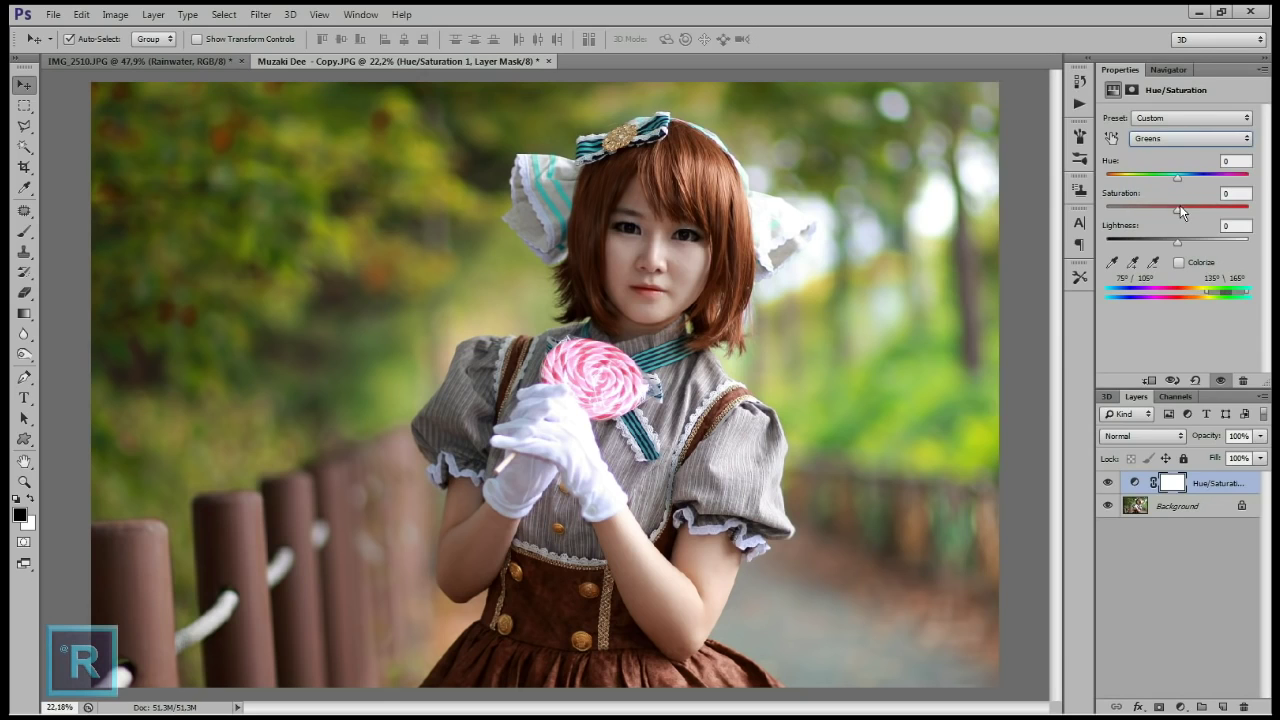
left_click_drag(1177, 208, 1169, 207)
left_click(1107, 483)
left_click(1107, 484)
left_click(1181, 707)
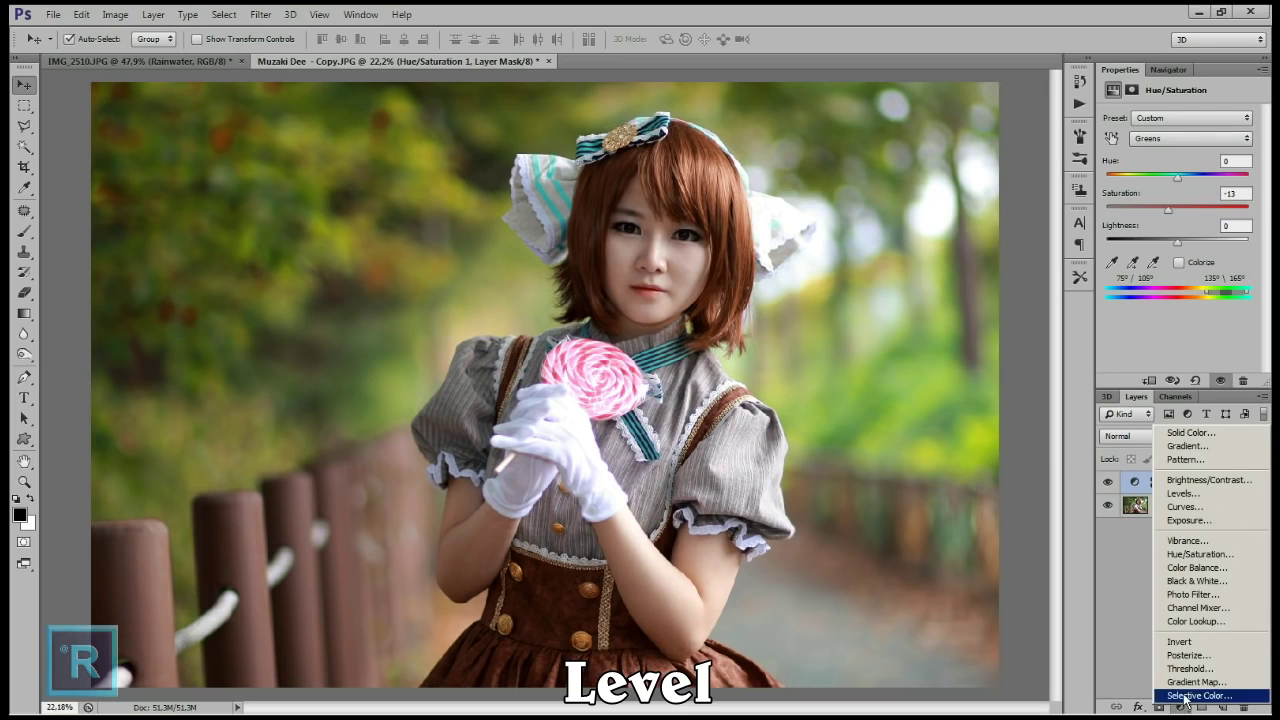
Add a Levels layer with RGB output black 19 and Blue output 29–232
left_click(1189, 495)
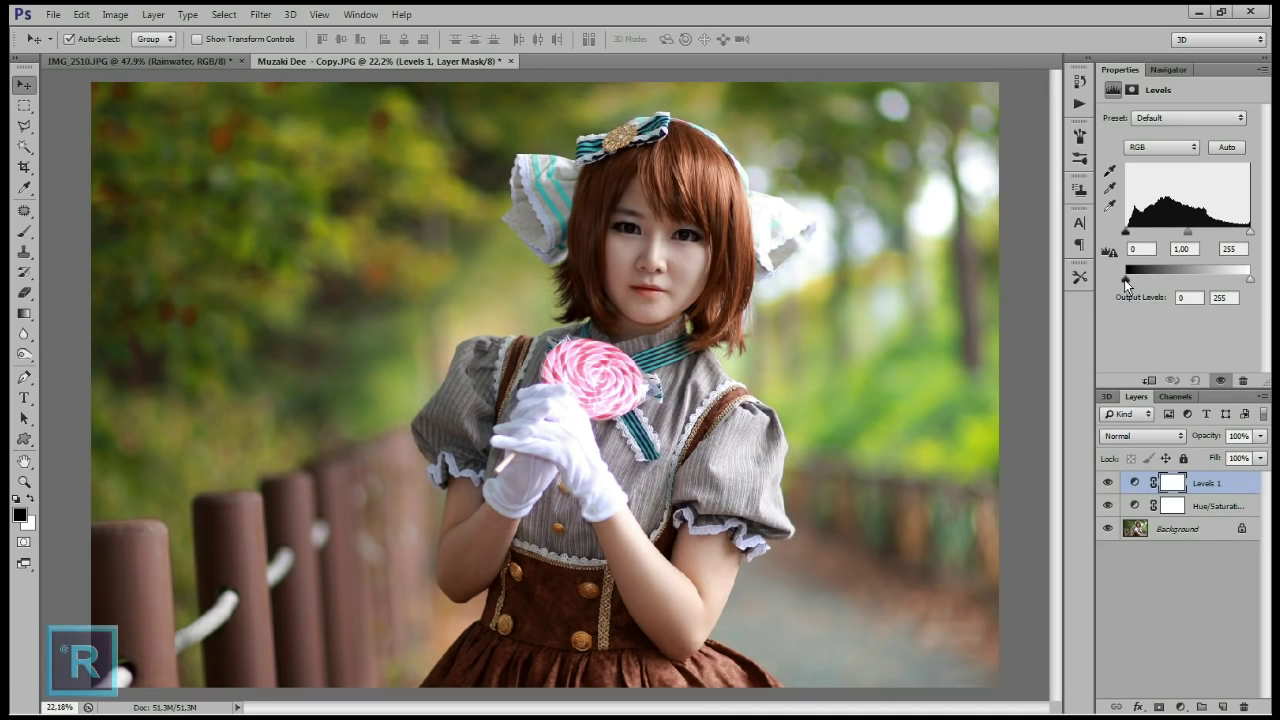
left_click_drag(1126, 285, 1135, 285)
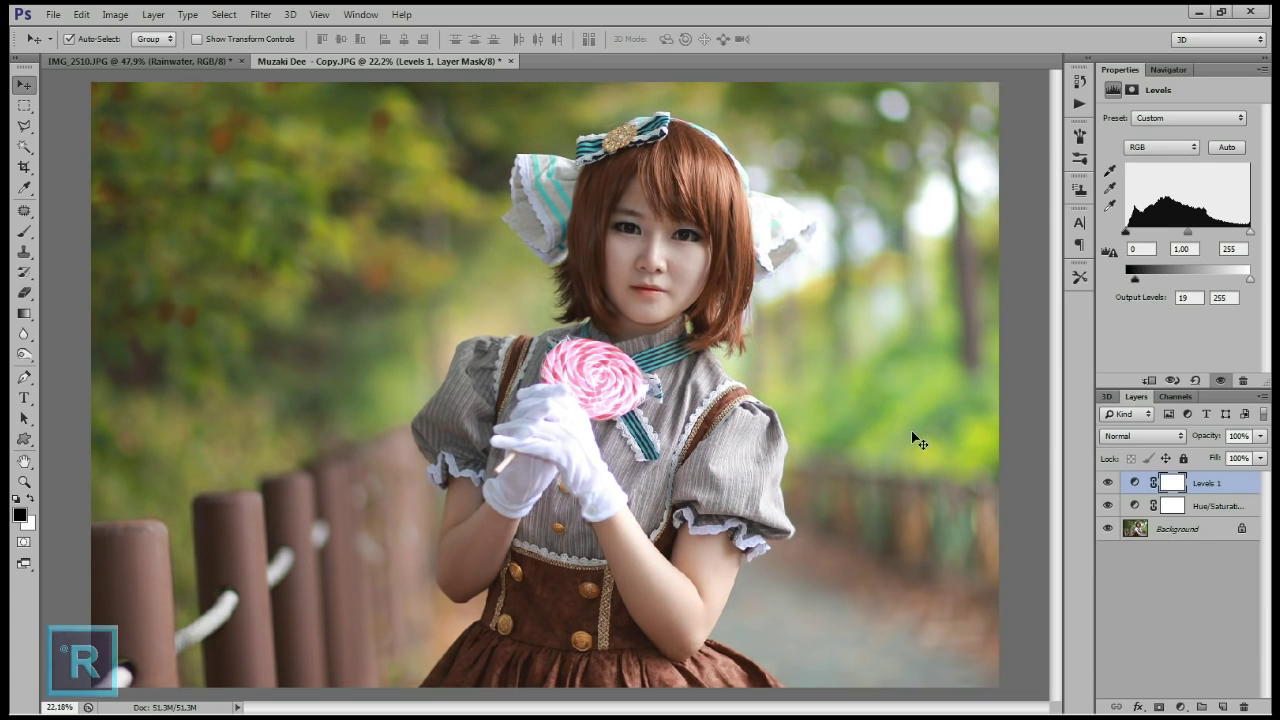
left_click(1150, 154)
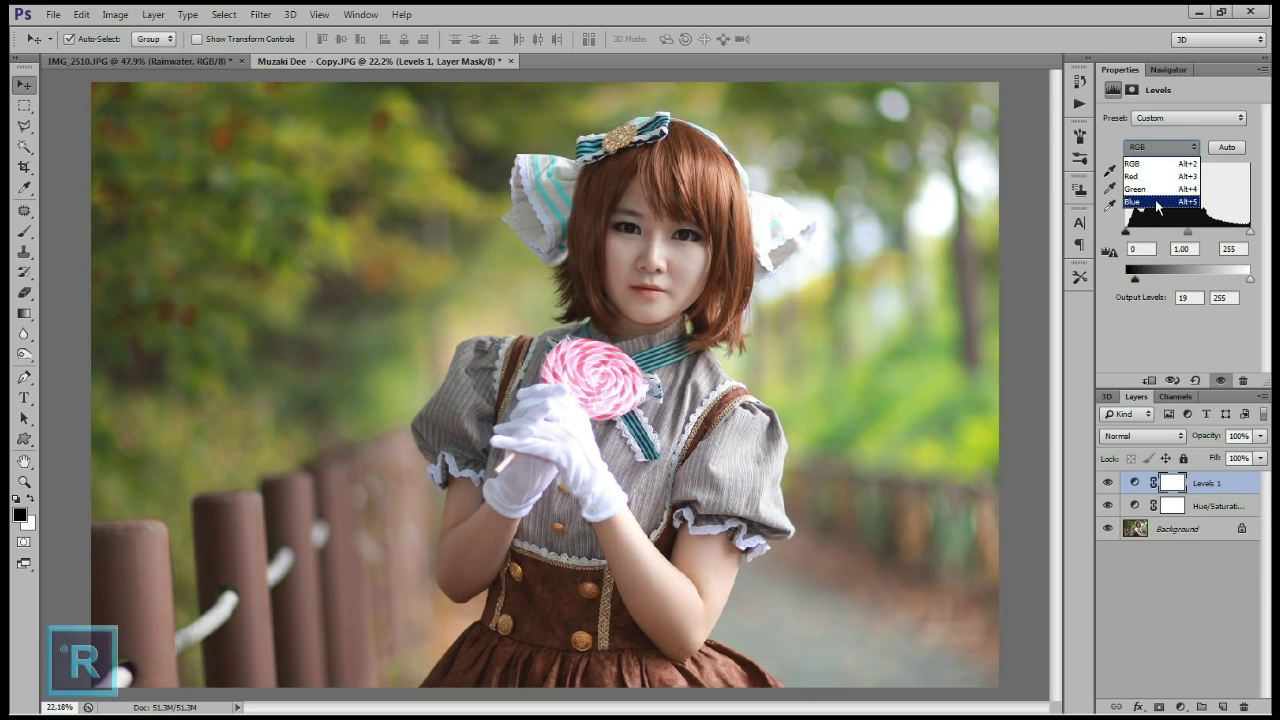
left_click(1158, 203)
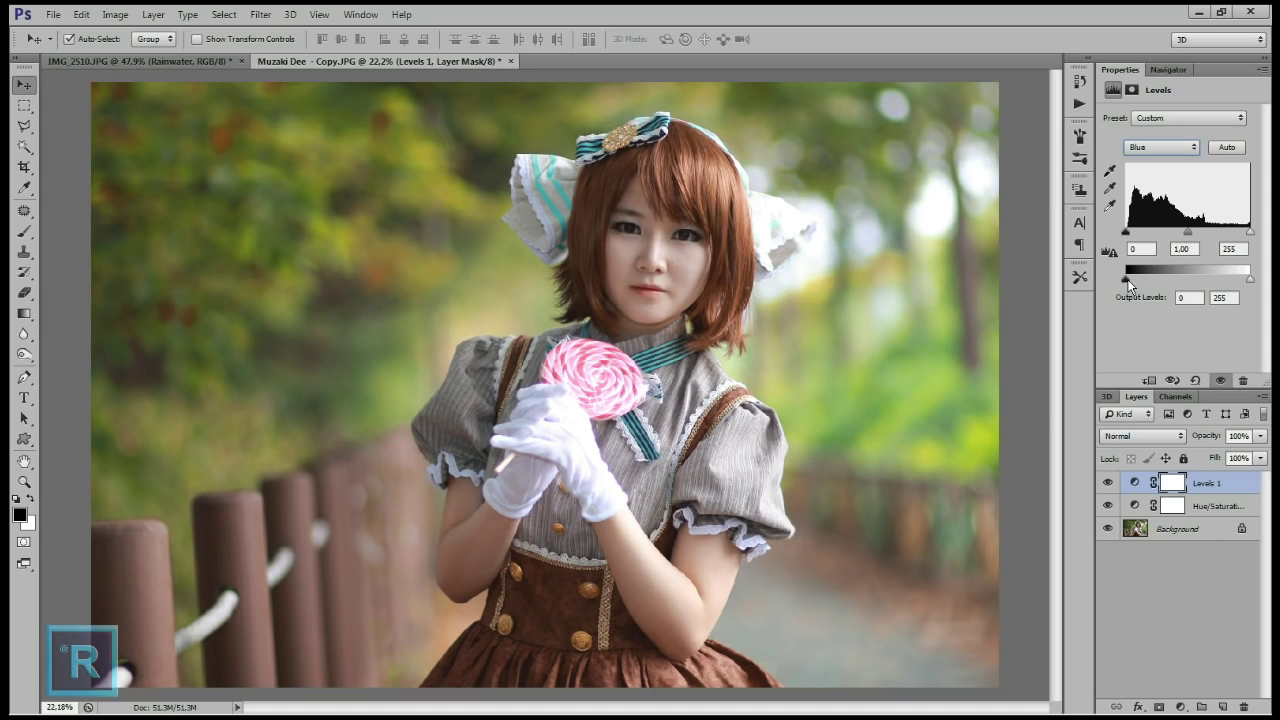
left_click_drag(1128, 285, 1142, 285)
left_click_drag(1139, 280, 1140, 282)
left_click_drag(1249, 279, 1239, 282)
Set the RGB midtone gamma of the Levels layer to 1.14
left_click(1155, 150)
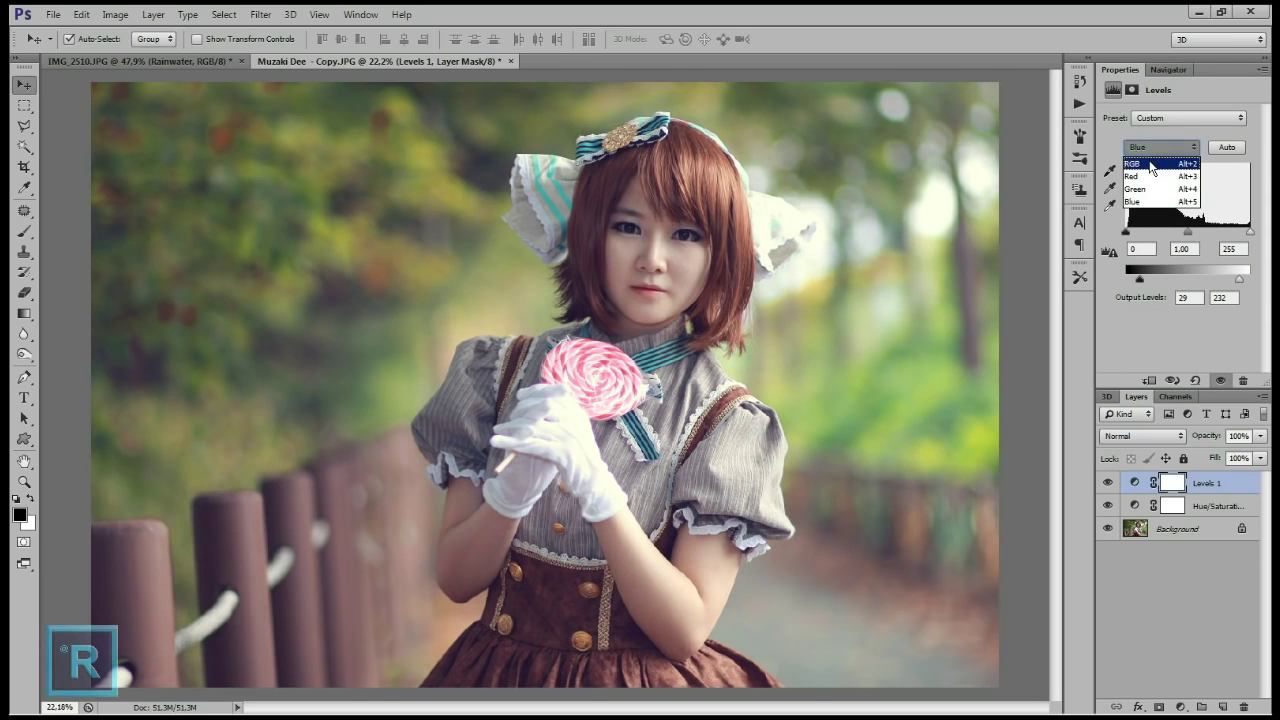
left_click(1153, 165)
left_click_drag(1188, 233, 1182, 233)
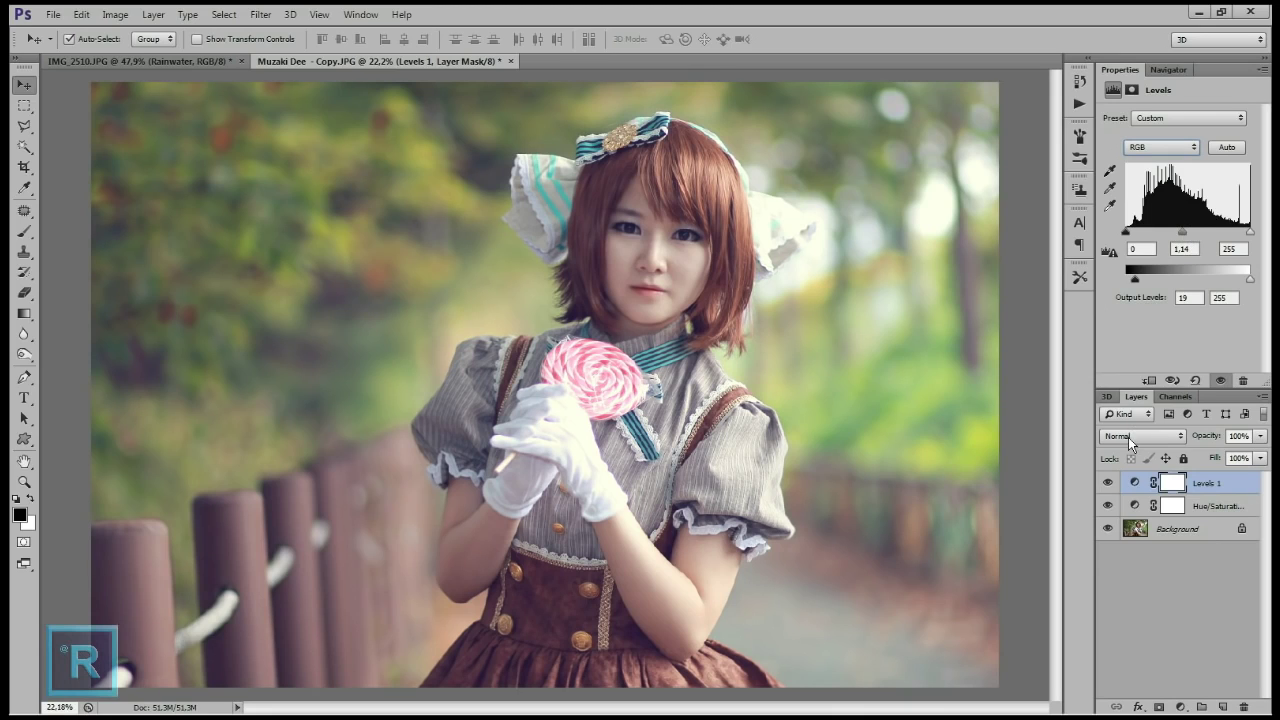
Blend the Levels 1 layer in Screen mode at 40% opacity
left_click(1170, 437)
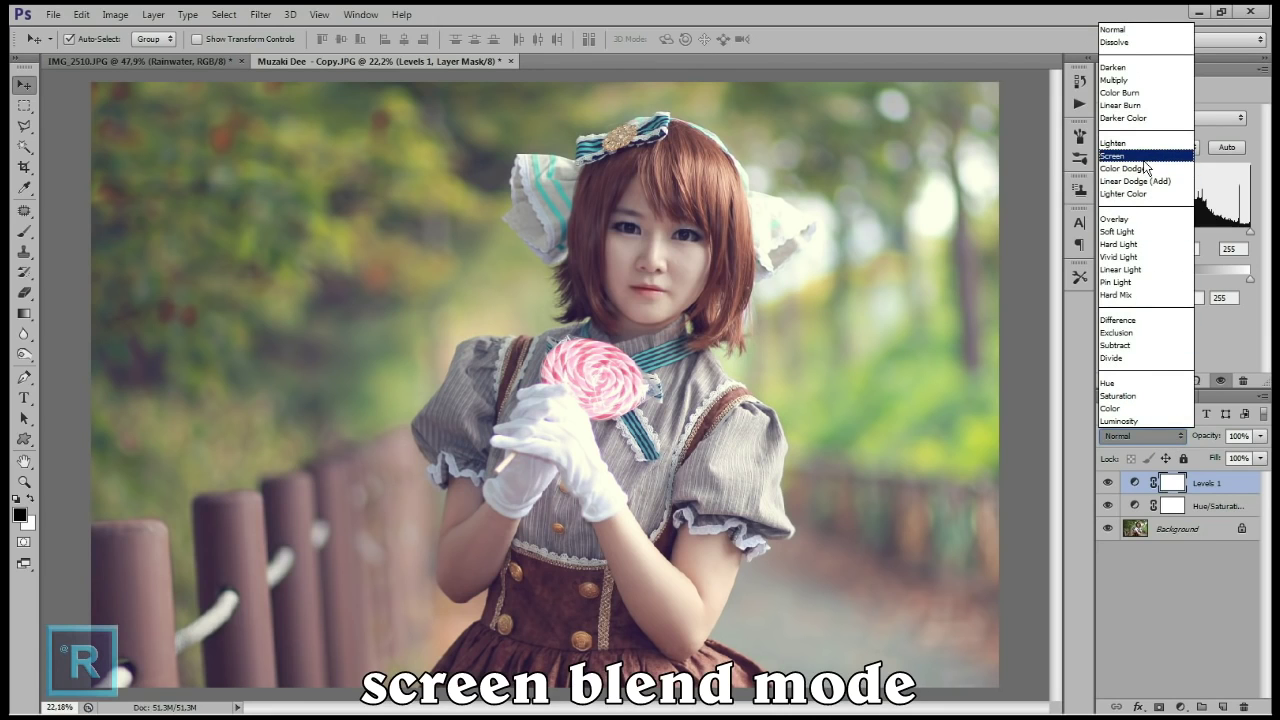
left_click(1145, 157)
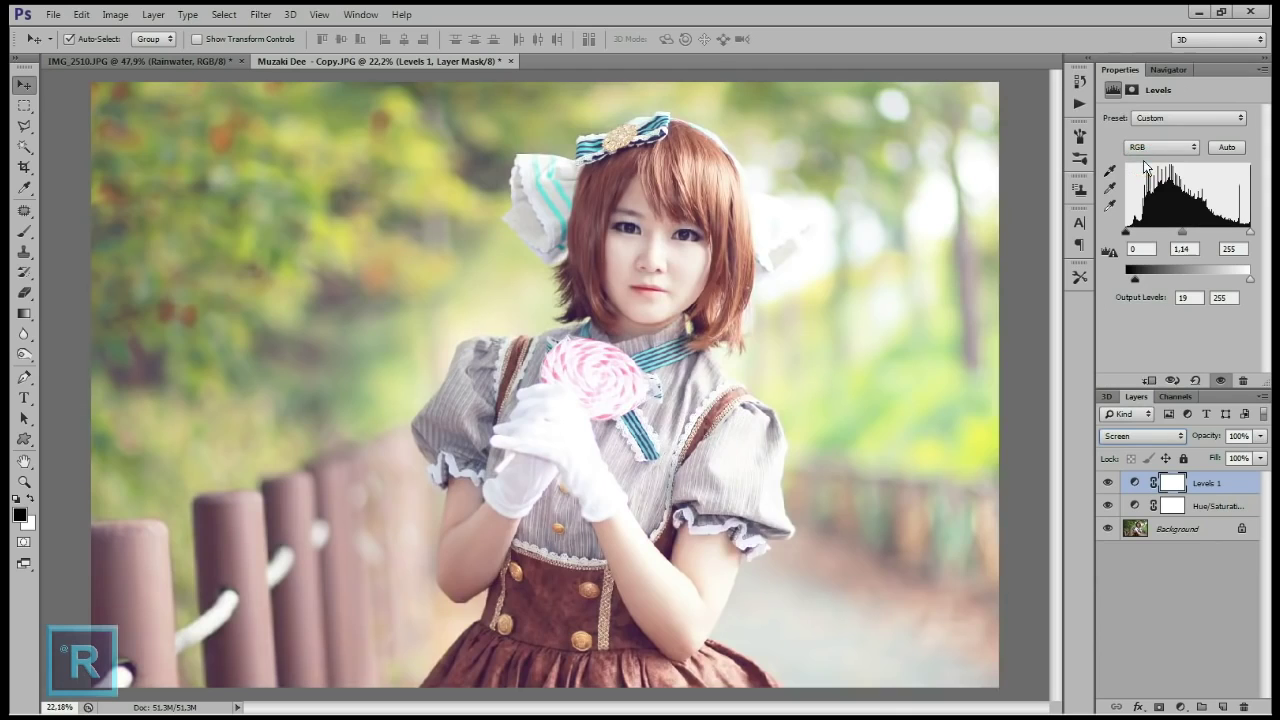
left_click(1261, 439)
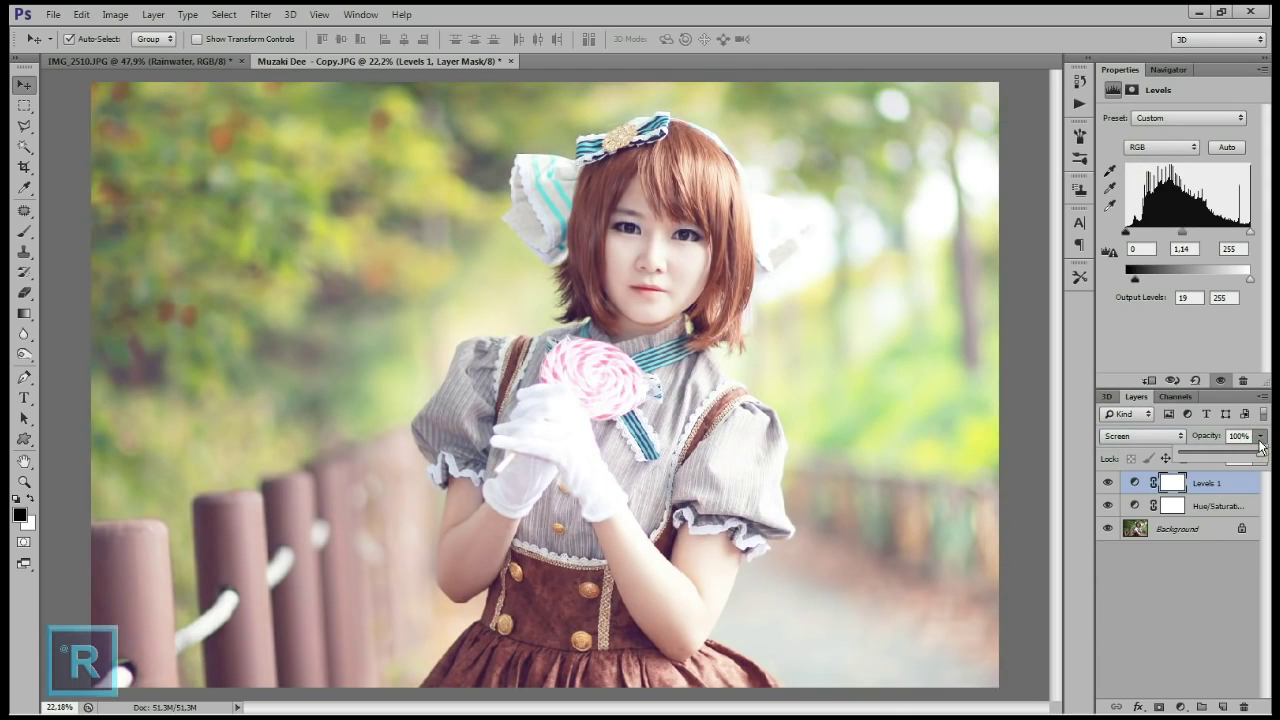
left_click_drag(1261, 457, 1209, 452)
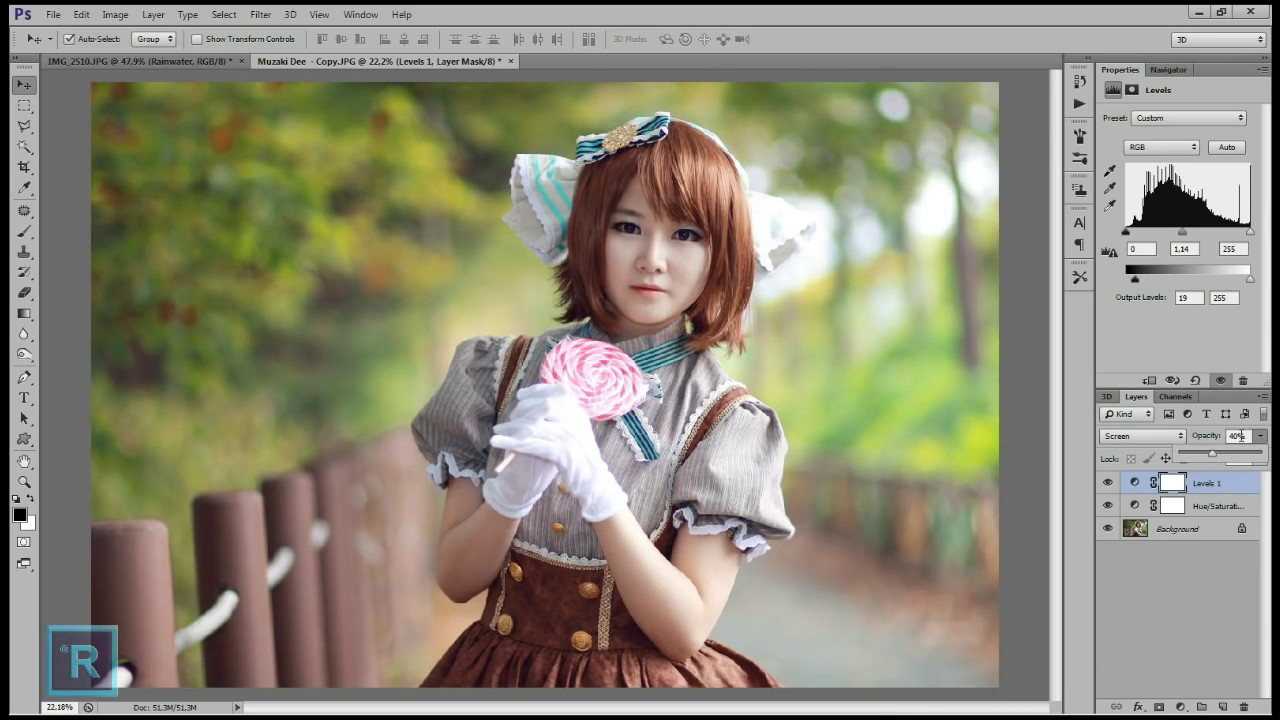
left_click(1238, 436)
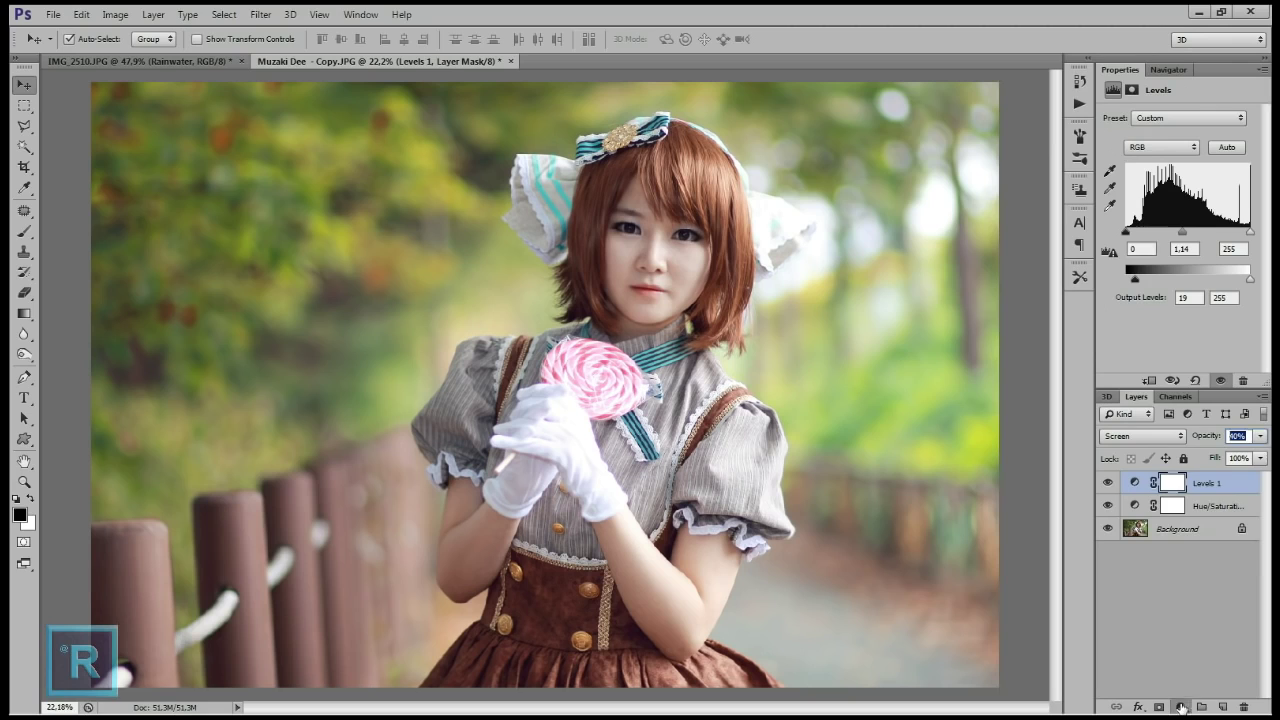
left_click(1181, 706)
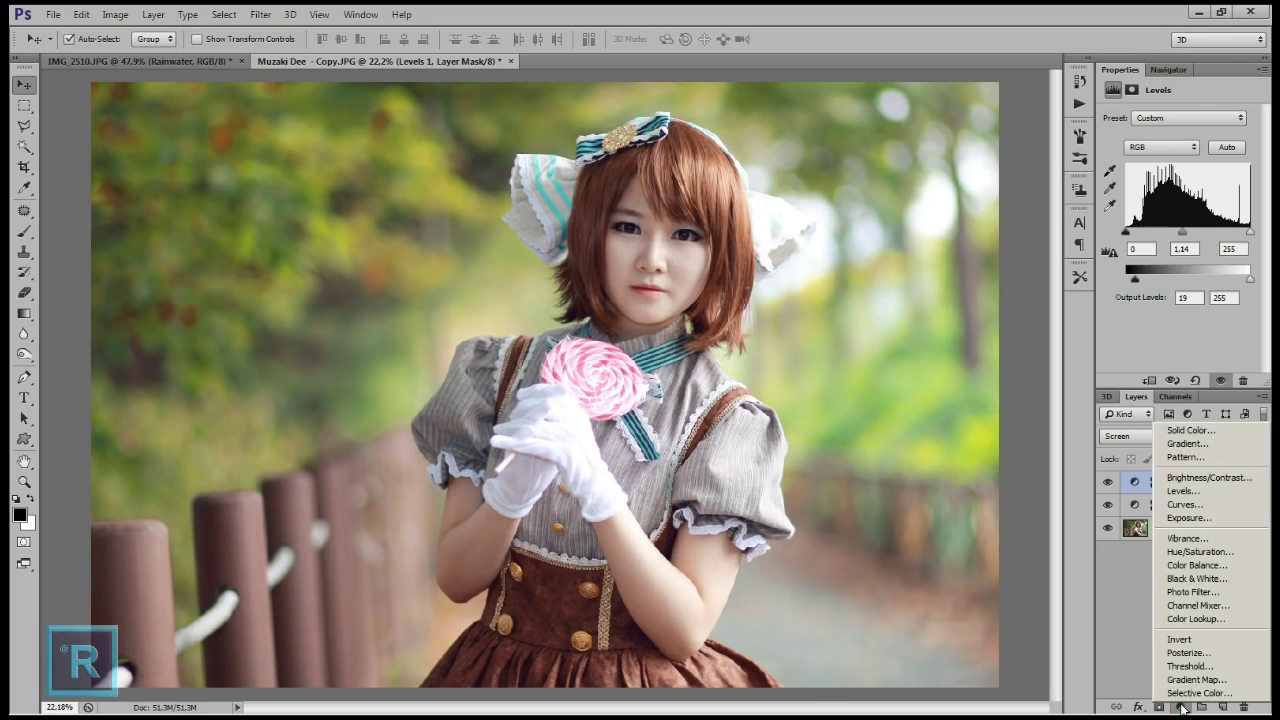
Add a Brightness/Contrast layer with Contrast 55 at 50% opacity, toggling it to compare
left_click(1192, 479)
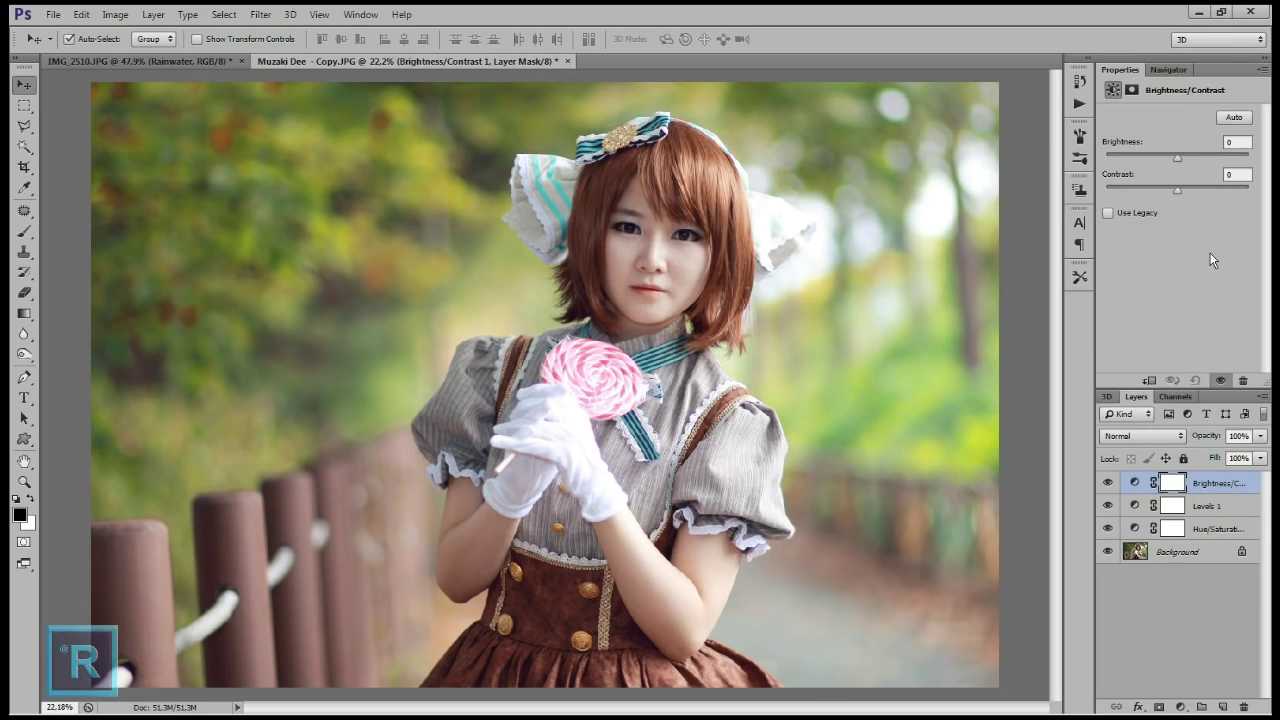
double_click(1228, 175)
type("55")
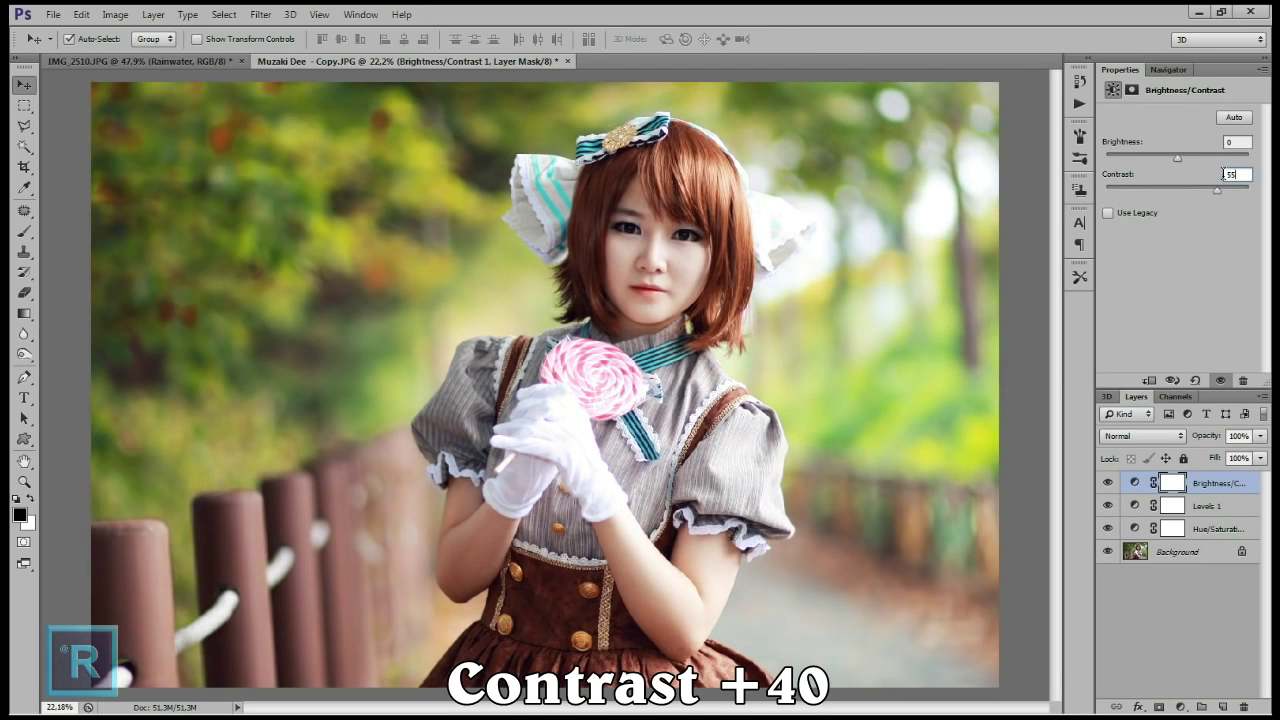
left_click(1260, 436)
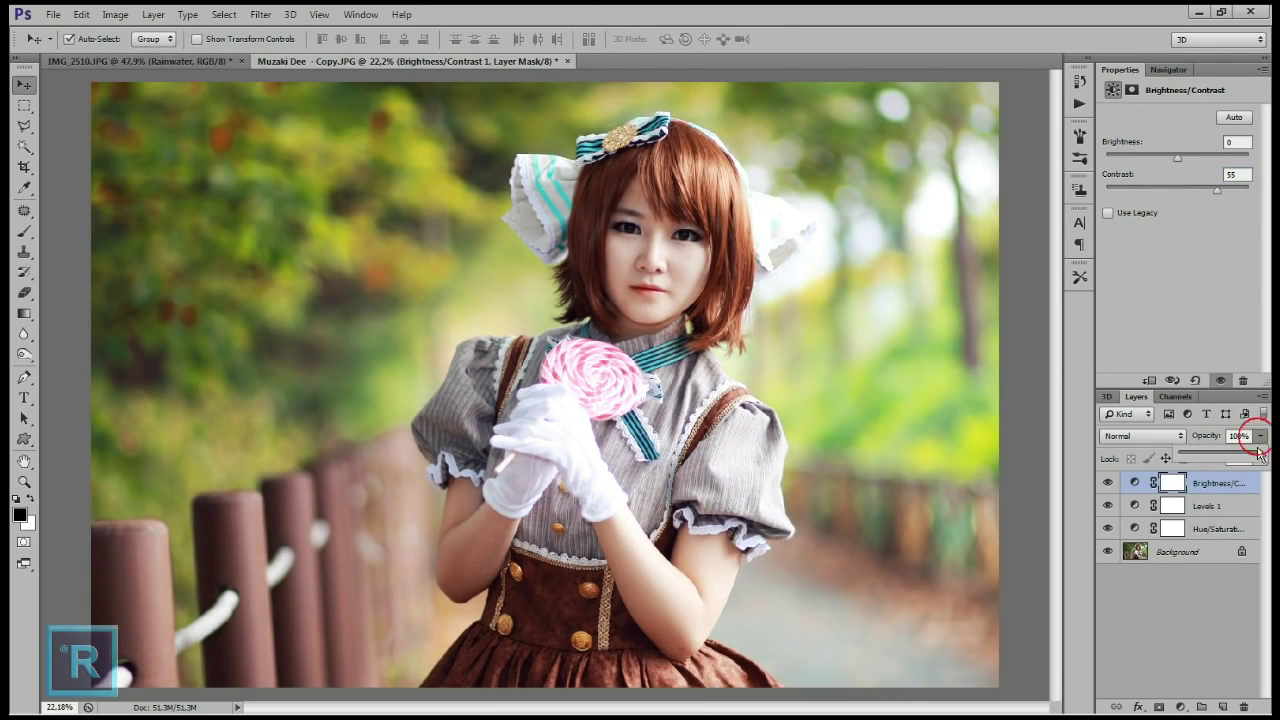
left_click(1238, 436)
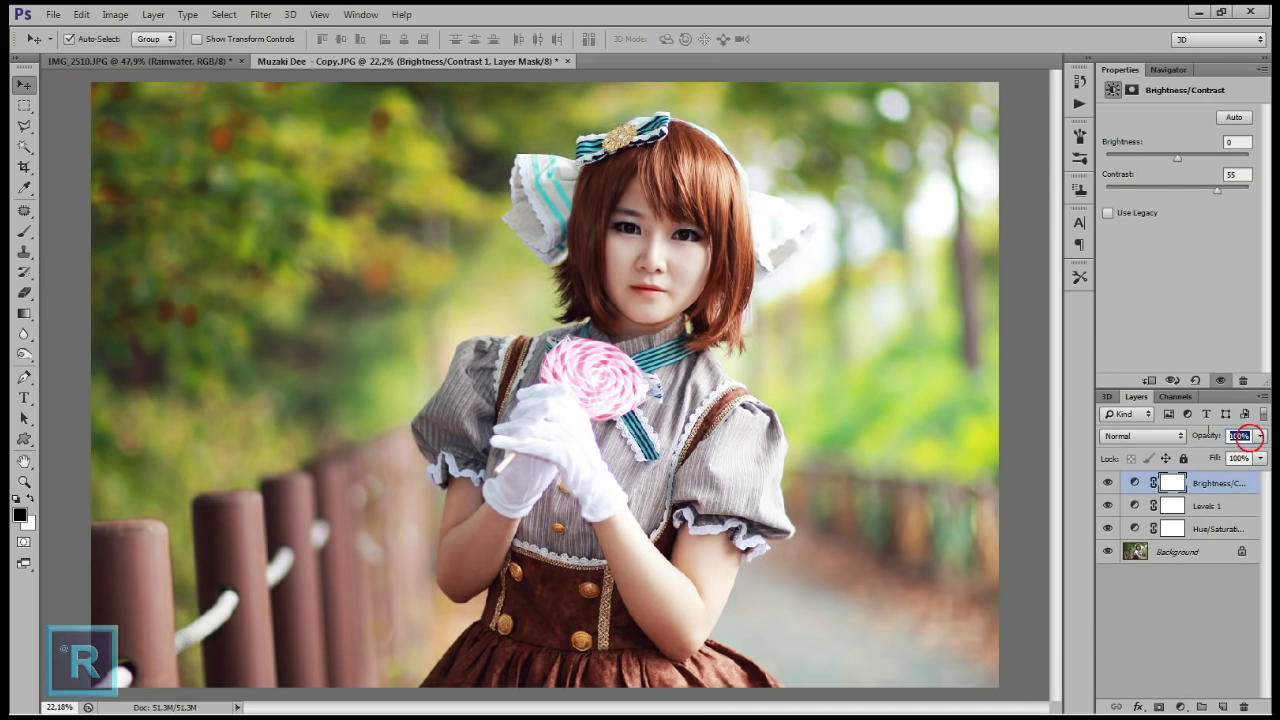
type("50")
left_click(1108, 484)
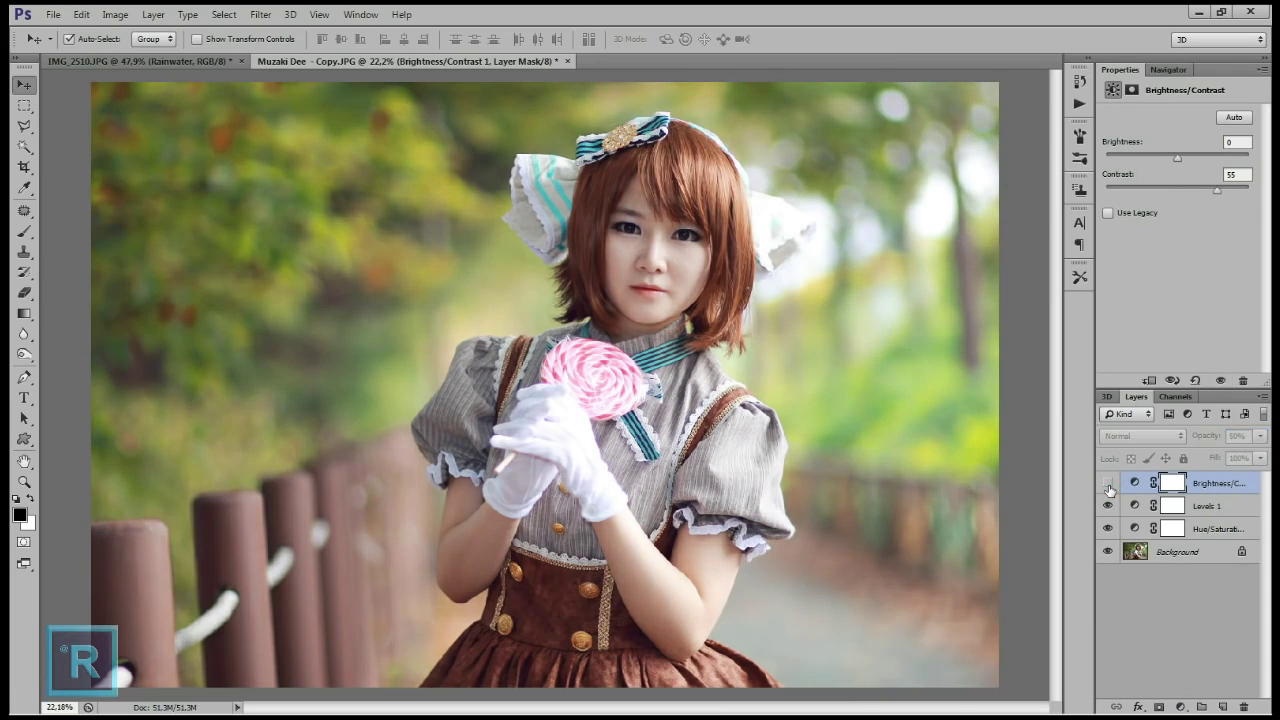
left_click(1108, 484)
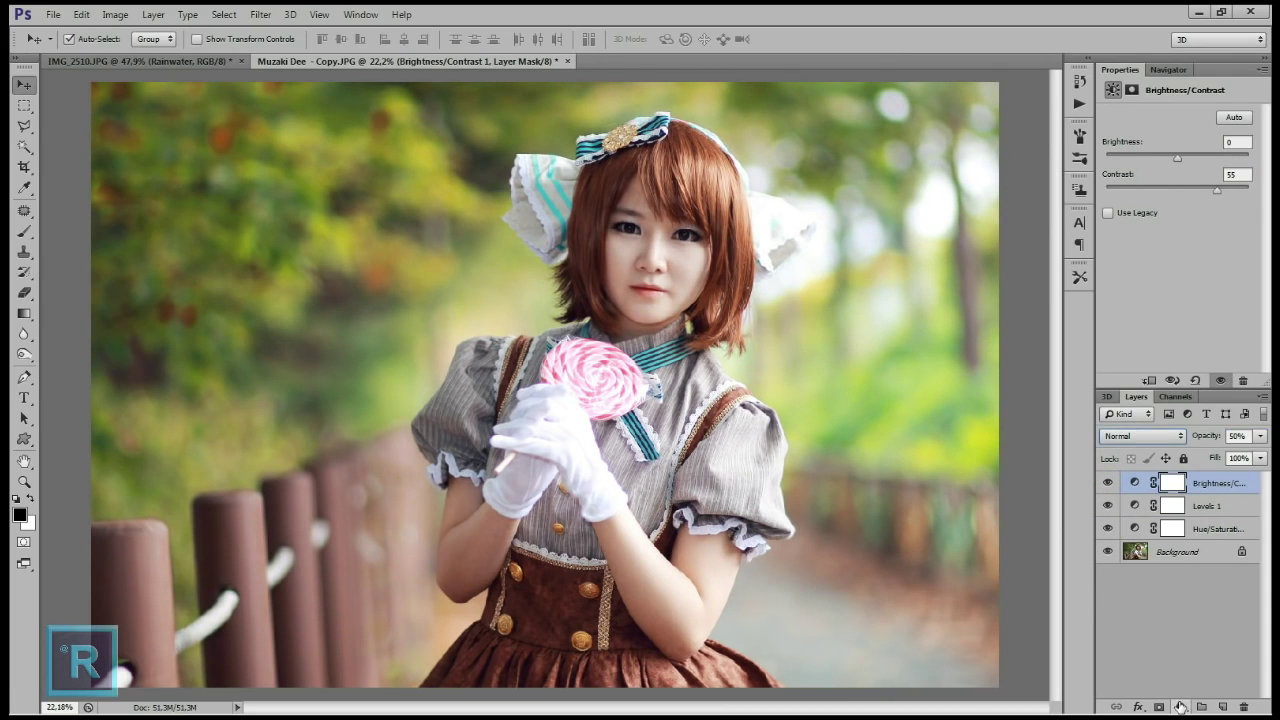
Add a Warming Filter (85) Photo Filter layer at 40% density and 15% opacity, comparing on/off
left_click(1180, 707)
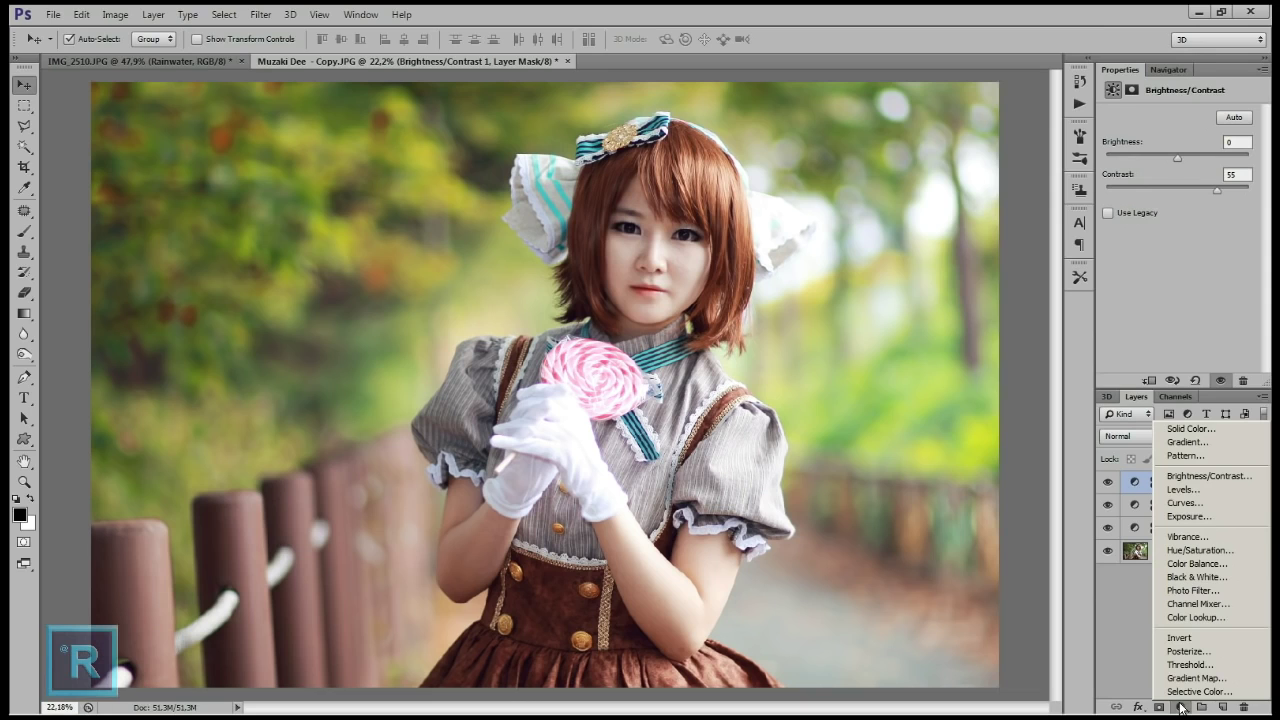
left_click(1190, 590)
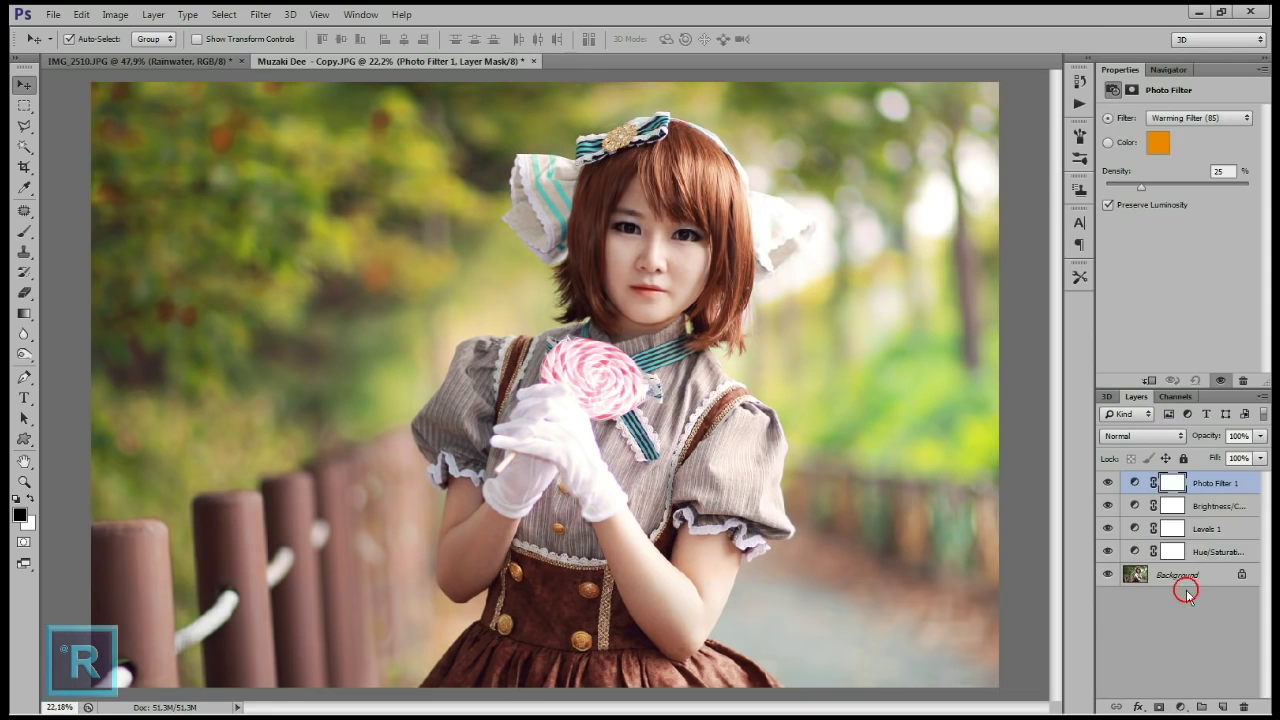
left_click_drag(1222, 172, 1206, 172)
type("40")
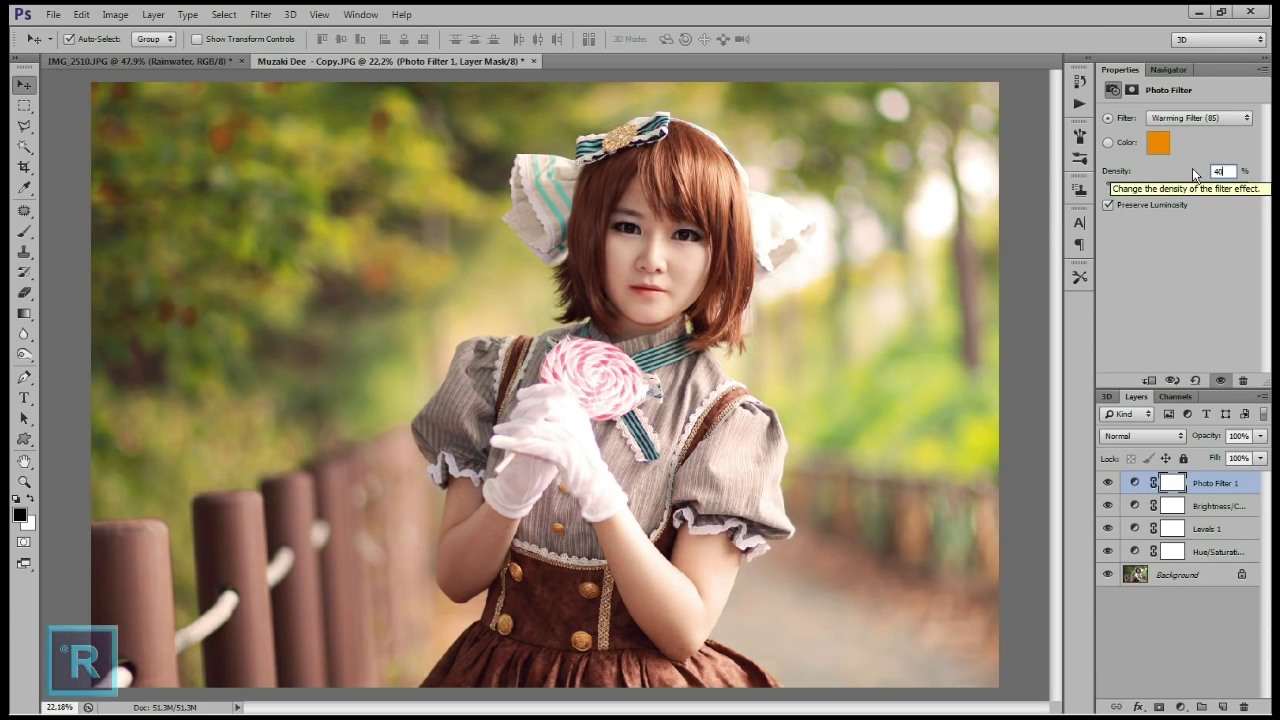
left_click(1222, 479)
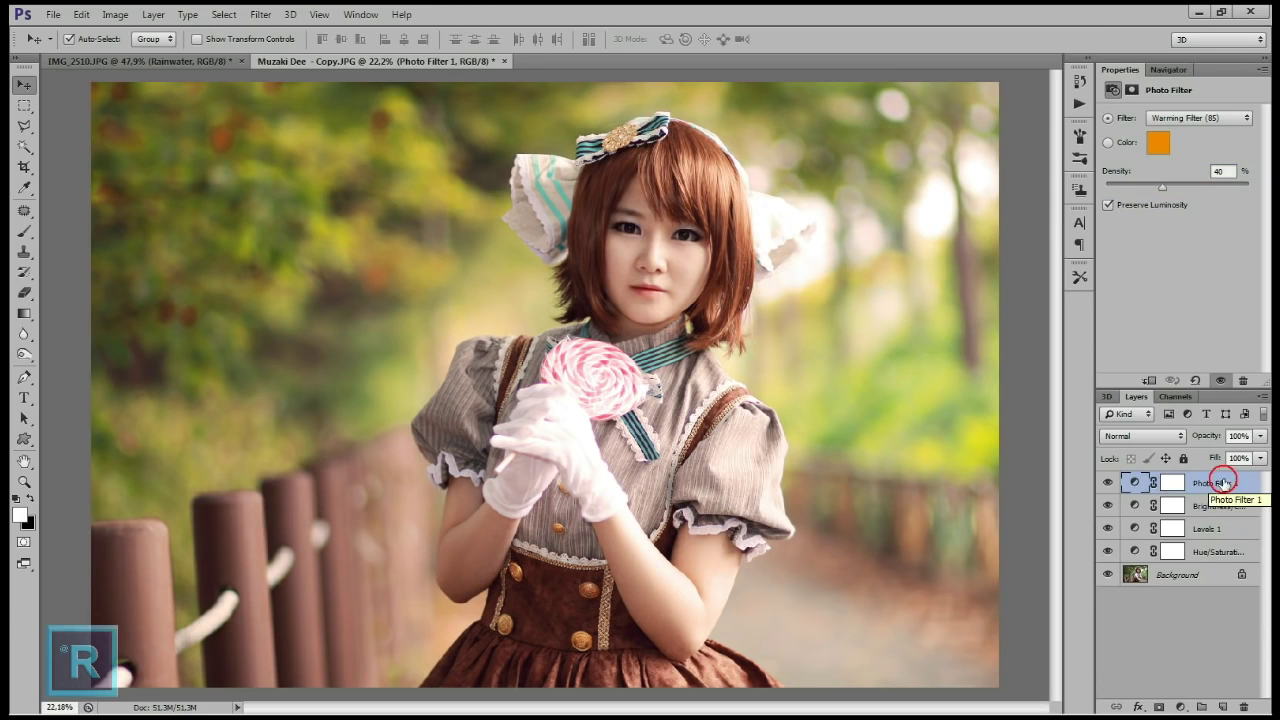
left_click(1261, 436)
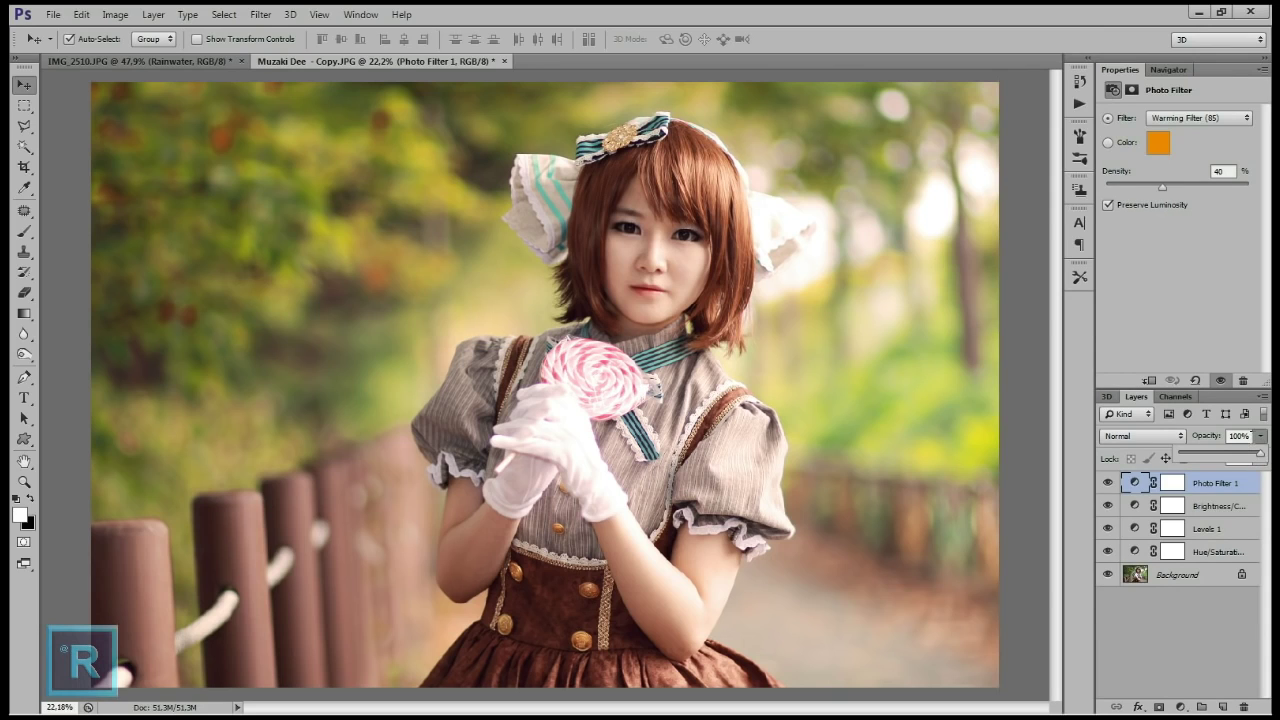
type("15")
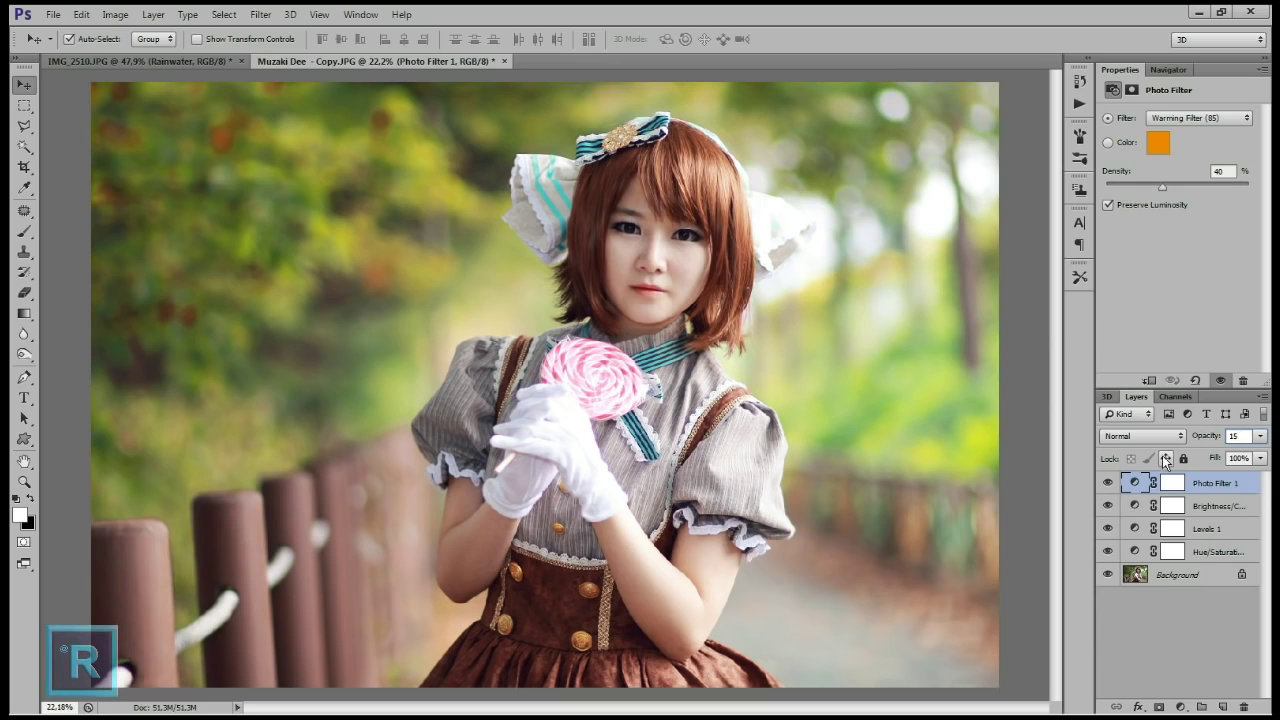
left_click(1107, 483)
left_click(1107, 483)
Zoom the view out, then reselect Photo Filter 1 and bring up the new fill/adjustment layer list
left_click(934, 414)
scroll(934, 414, "down", 2)
scroll(935, 416, "down", 1)
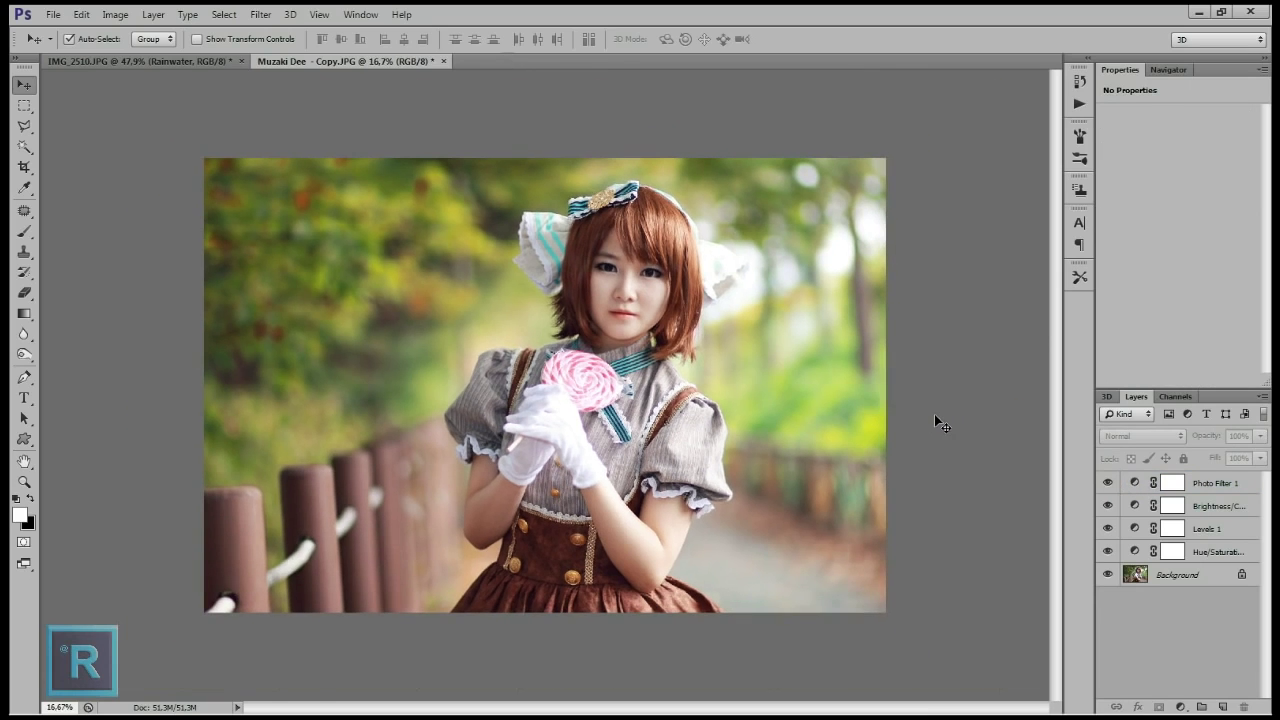
scroll(935, 416, "down", 1)
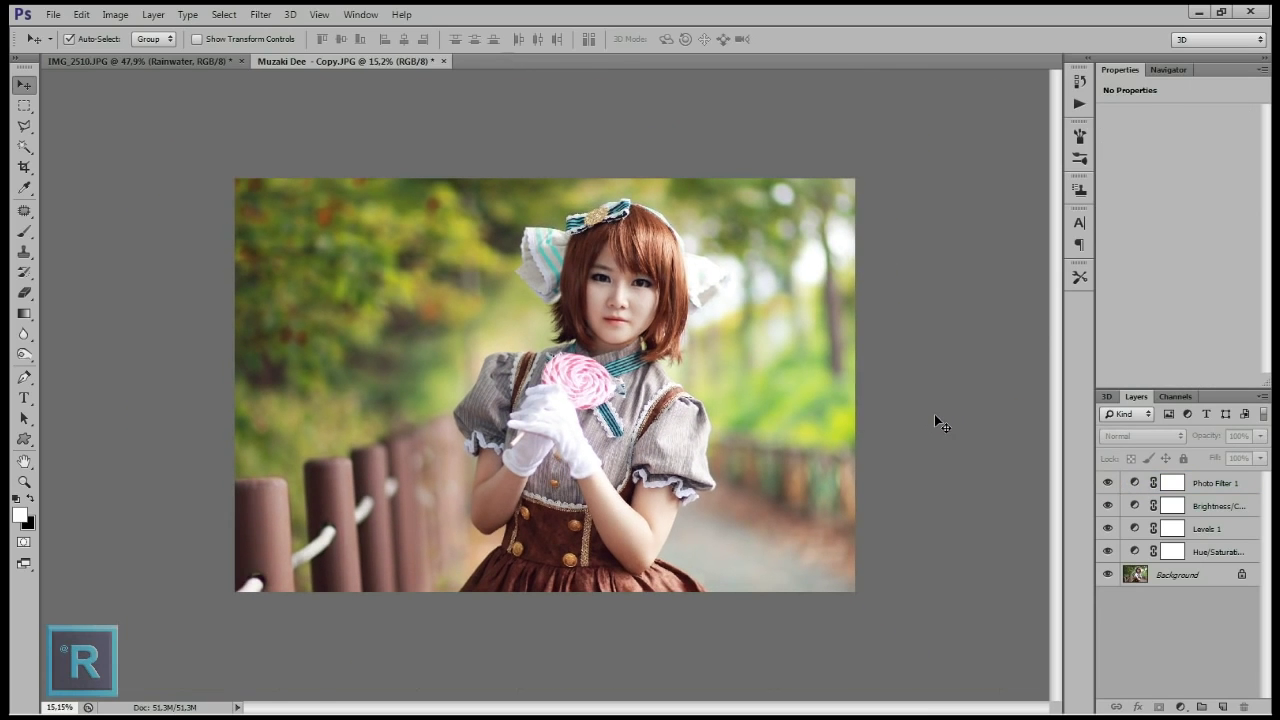
scroll(935, 416, "up", 1)
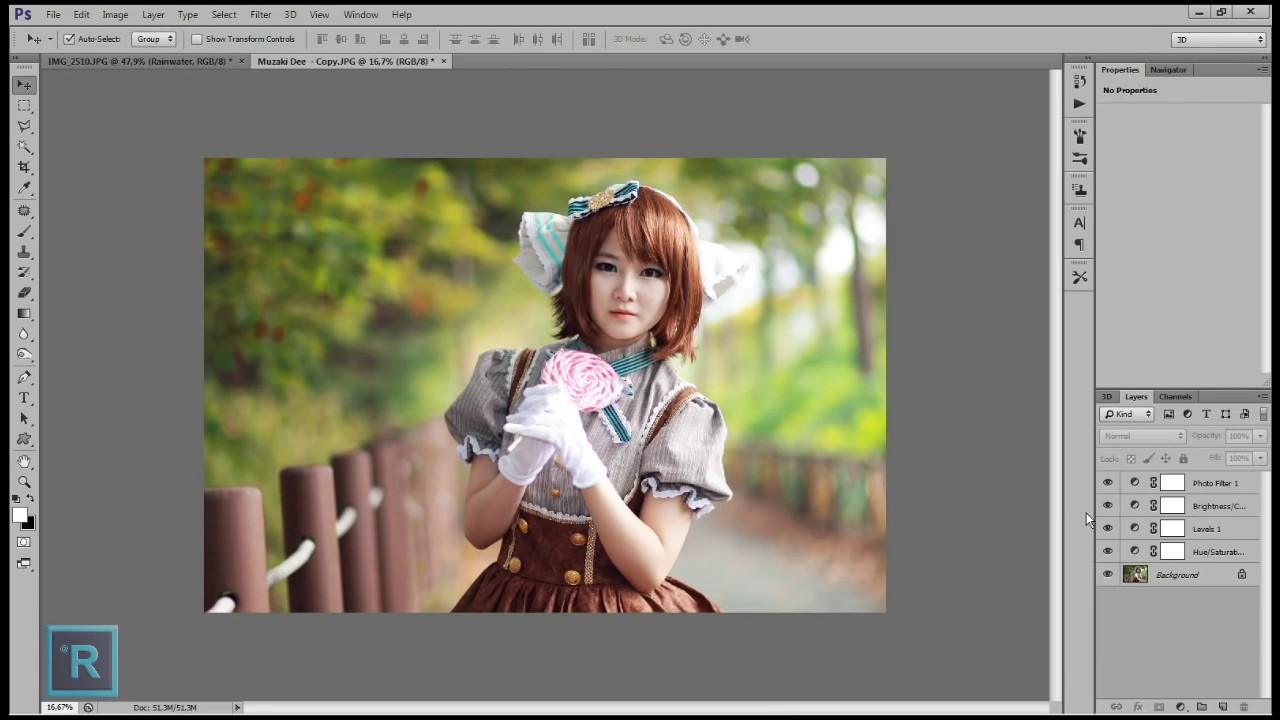
left_click(1196, 487)
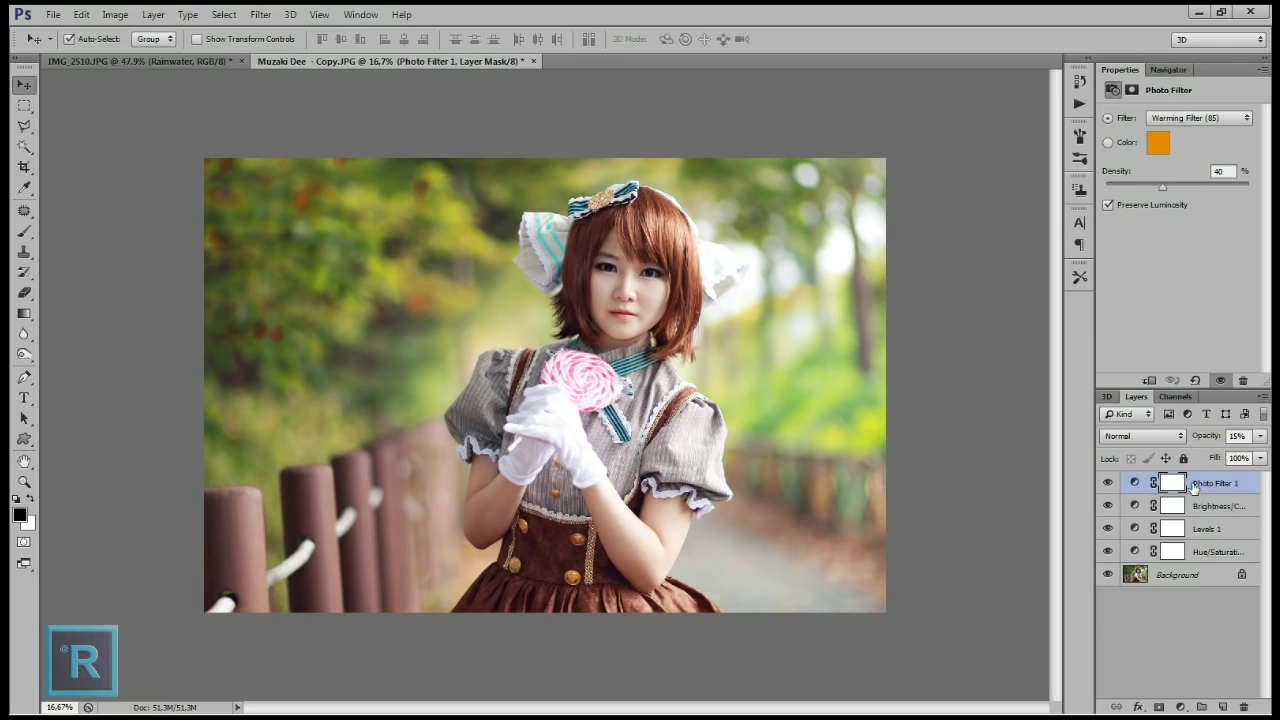
left_click(1179, 707)
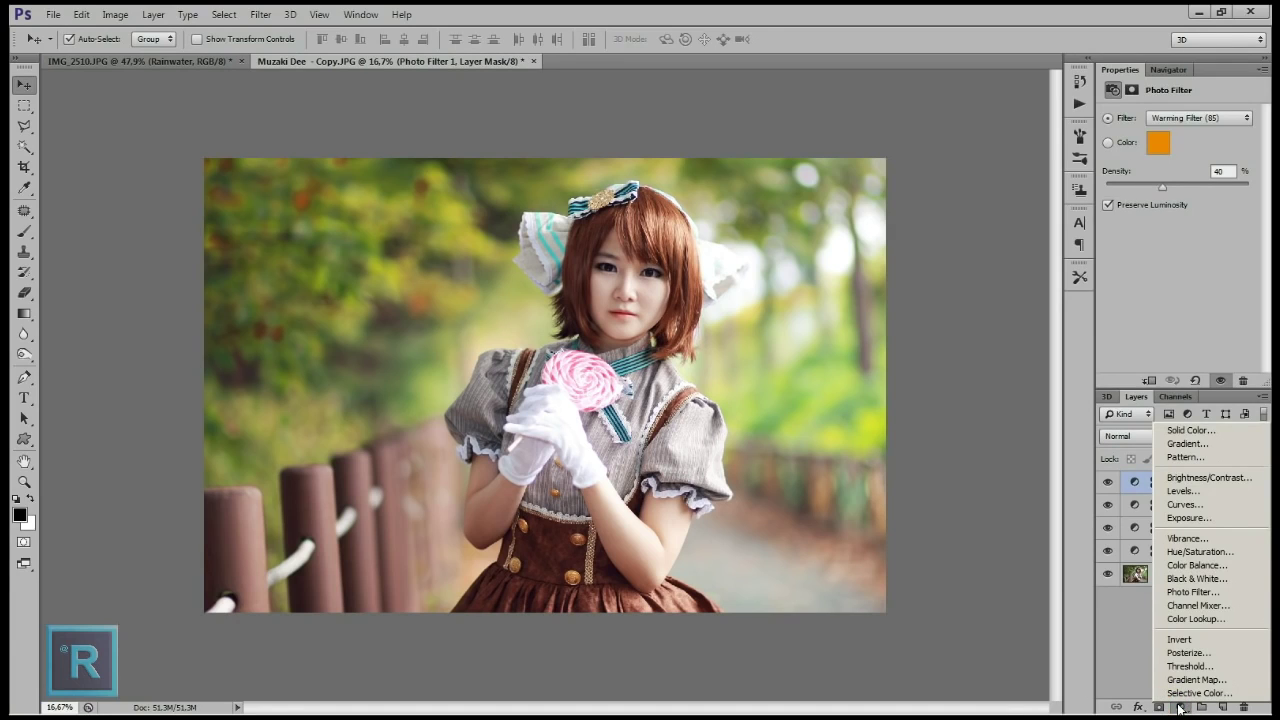
Add a Solid Color fill layer in pale purple #eebaf8
left_click(1188, 430)
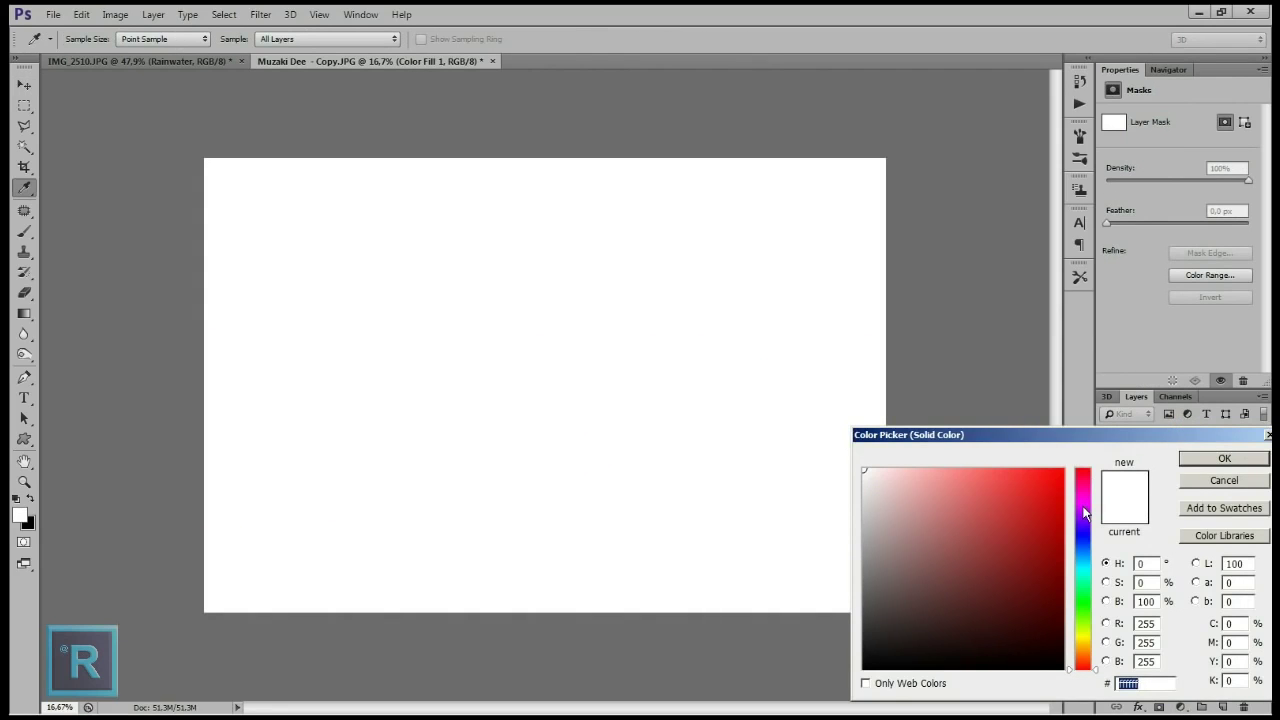
left_click(1084, 509)
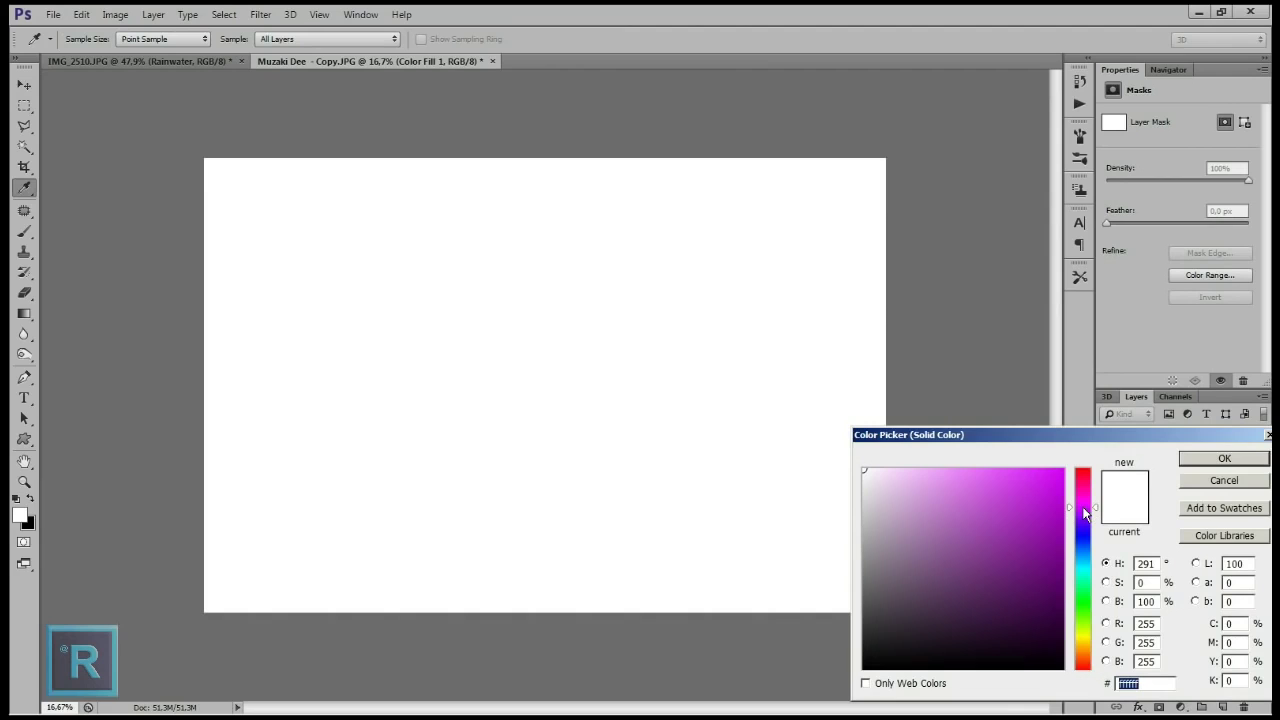
left_click(913, 474)
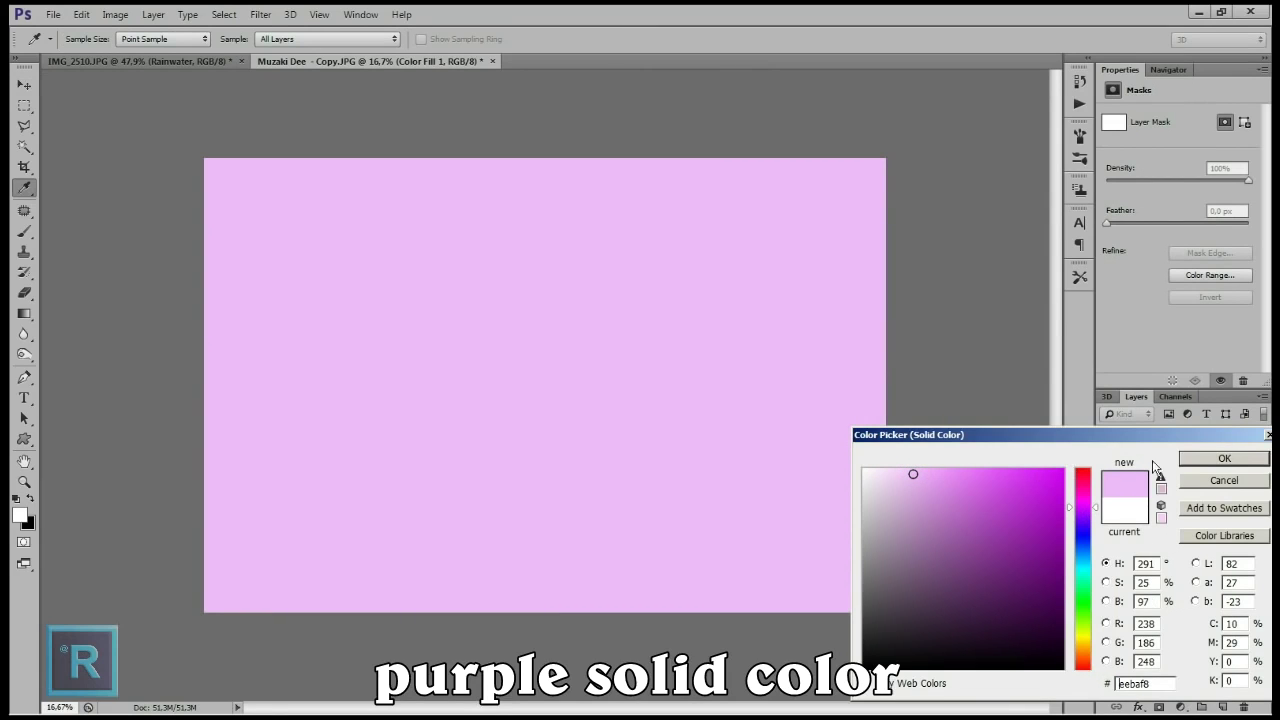
left_click(1190, 458)
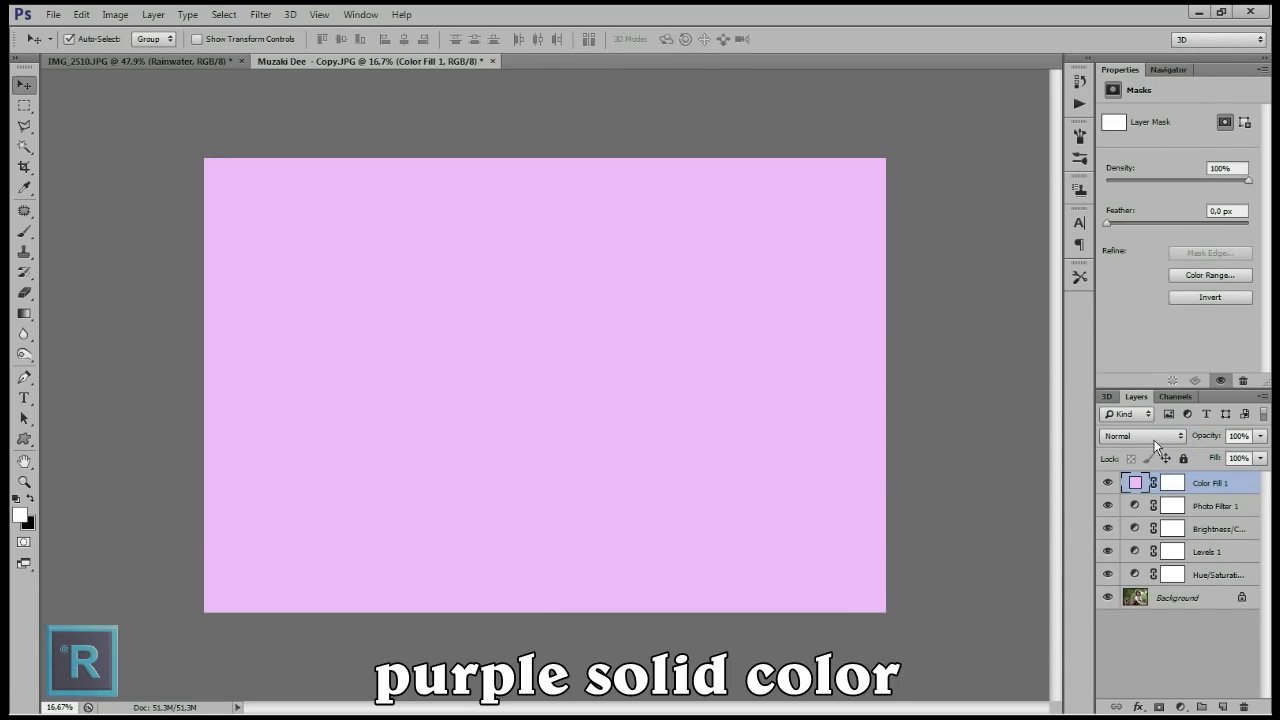
Blend Color Fill 1 in Soft Light mode at 15% opacity
left_click(1154, 440)
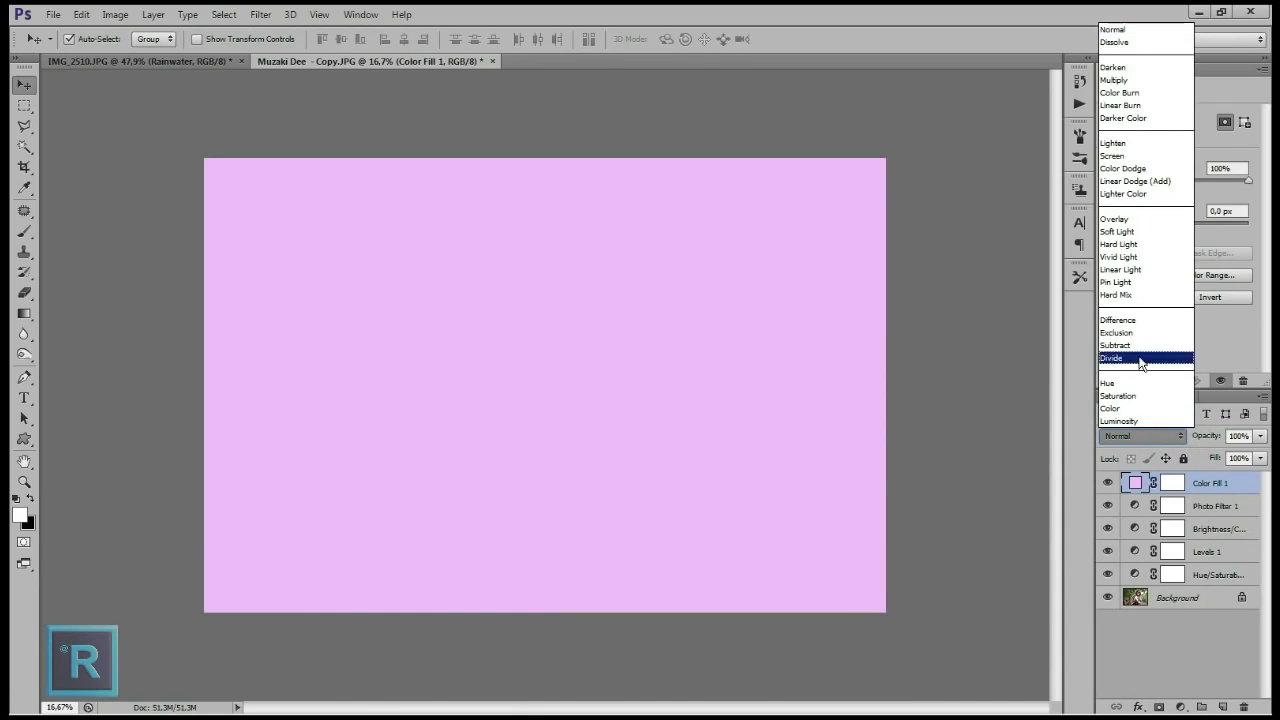
left_click(1142, 232)
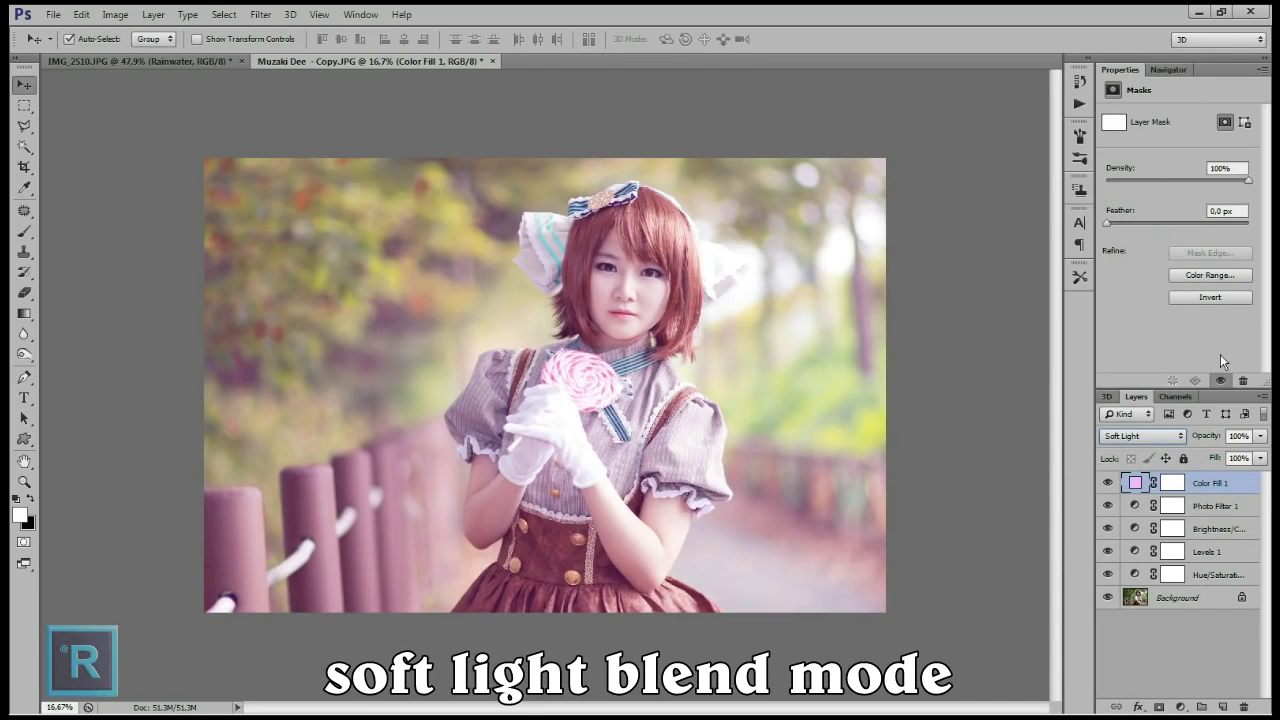
left_click(1260, 436)
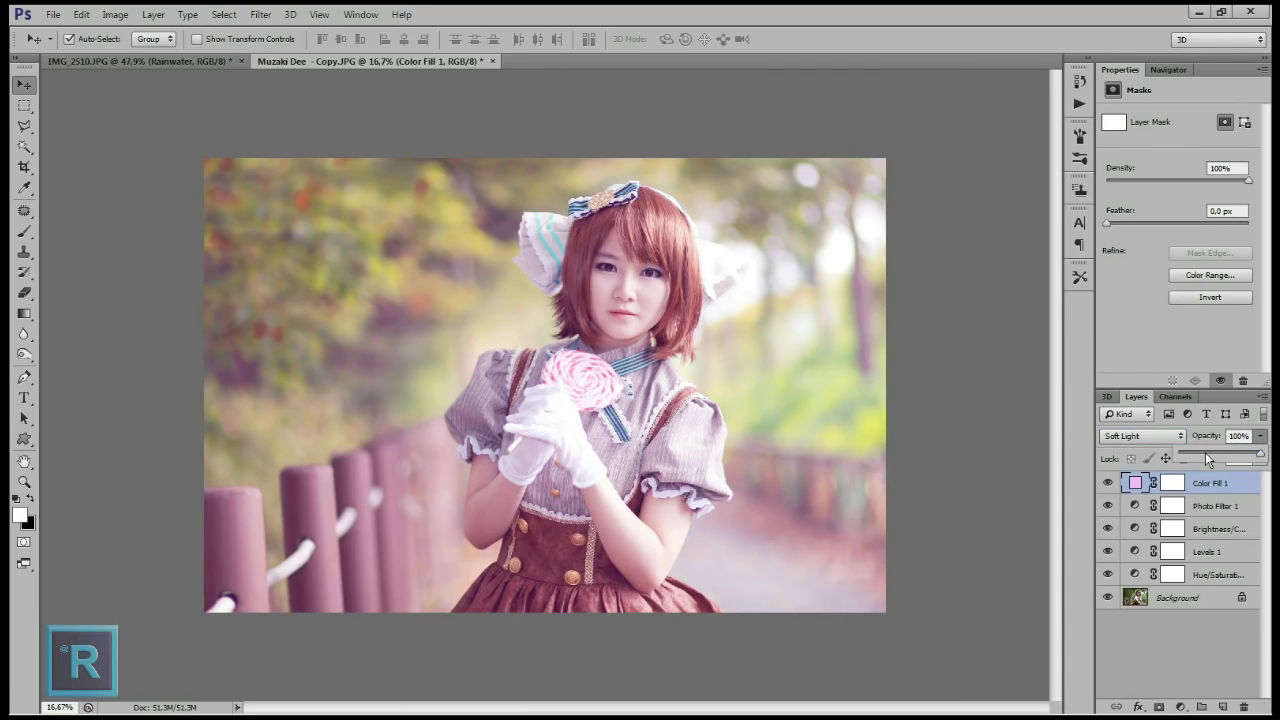
left_click(1210, 452)
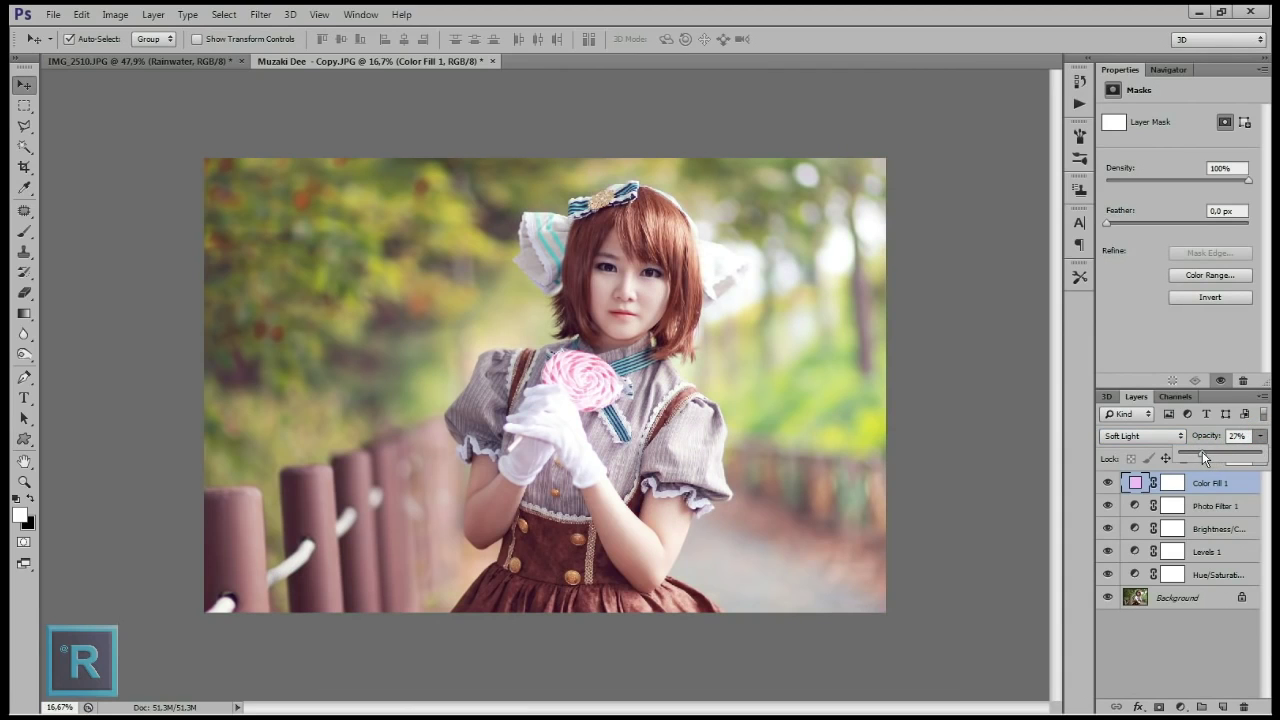
left_click_drag(1210, 452, 1192, 455)
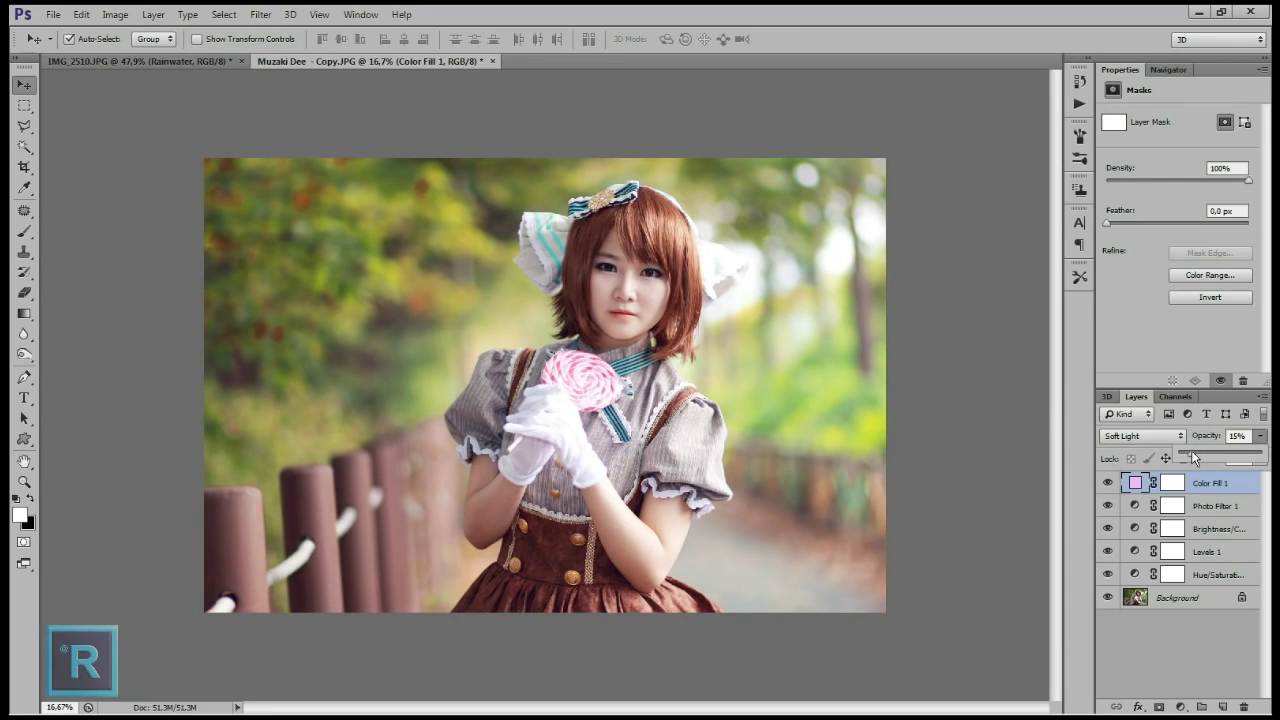
Group all five adjustment and fill layers into Group 1 with Ctrl+G, toggling it to compare
key("ctrl+minus")
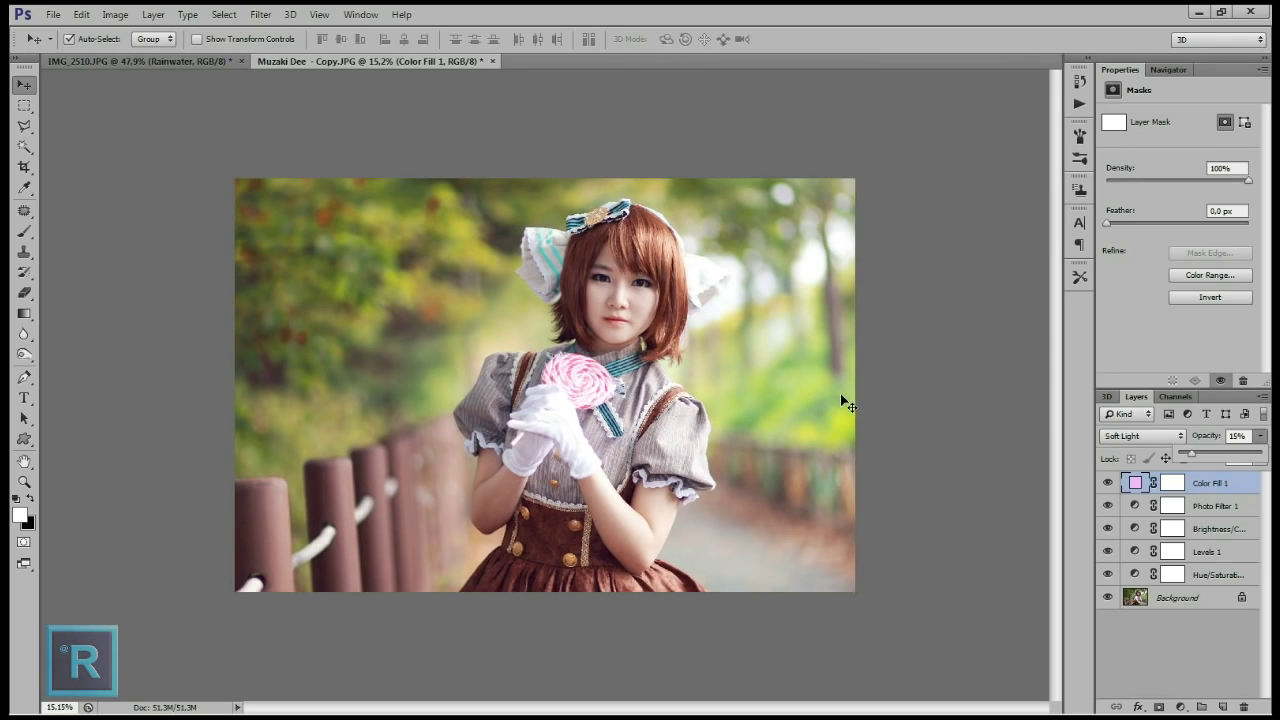
key("ctrl+plus")
left_click(1210, 572, "shift")
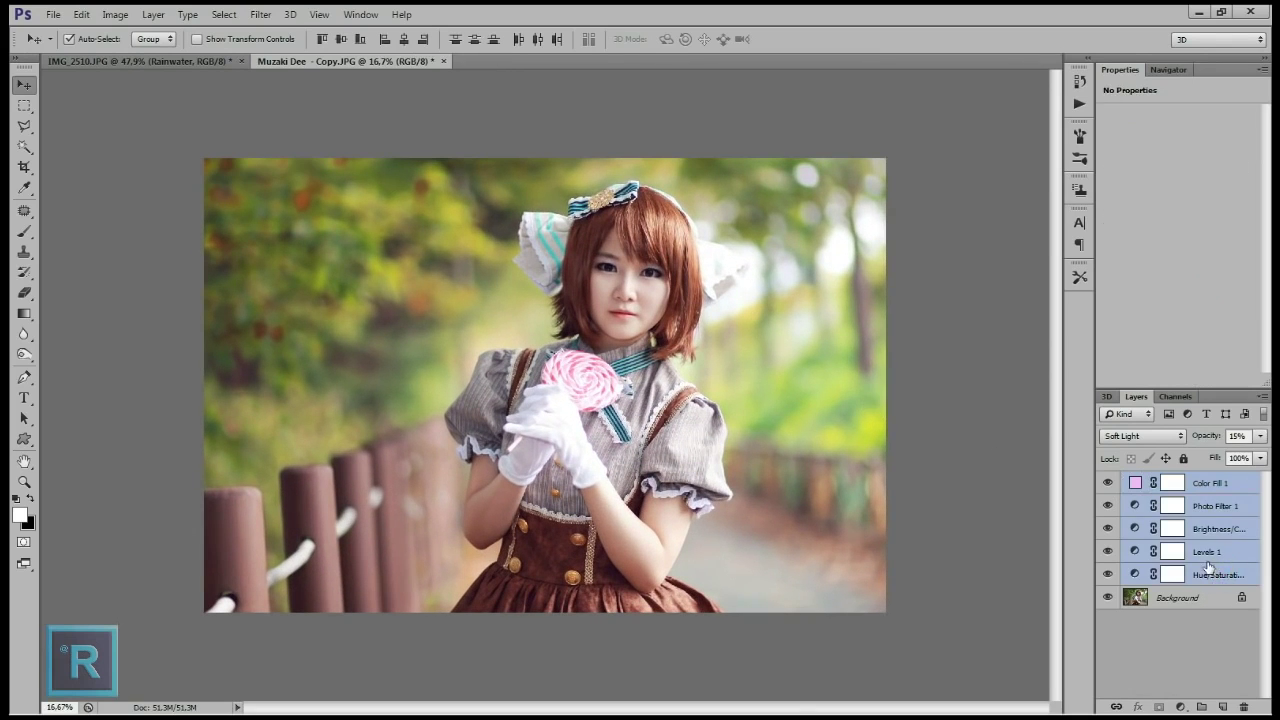
key("ctrl+g")
left_click(1107, 481)
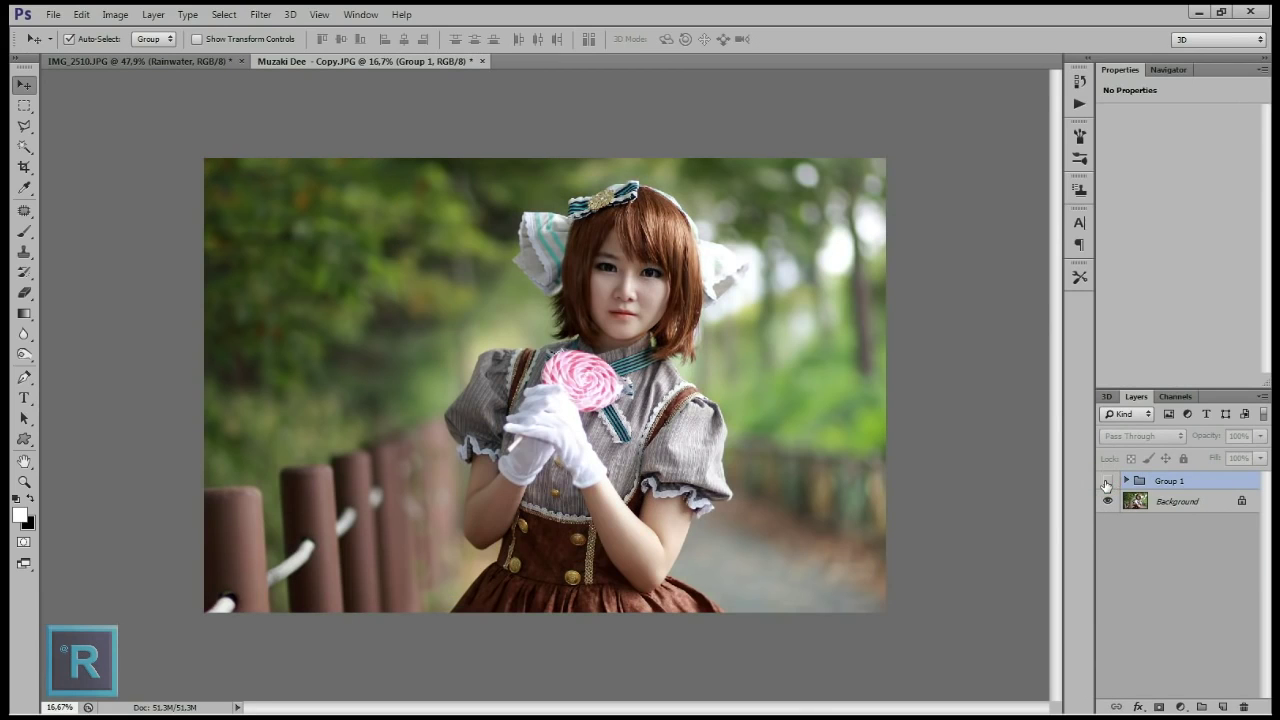
left_click(1107, 482)
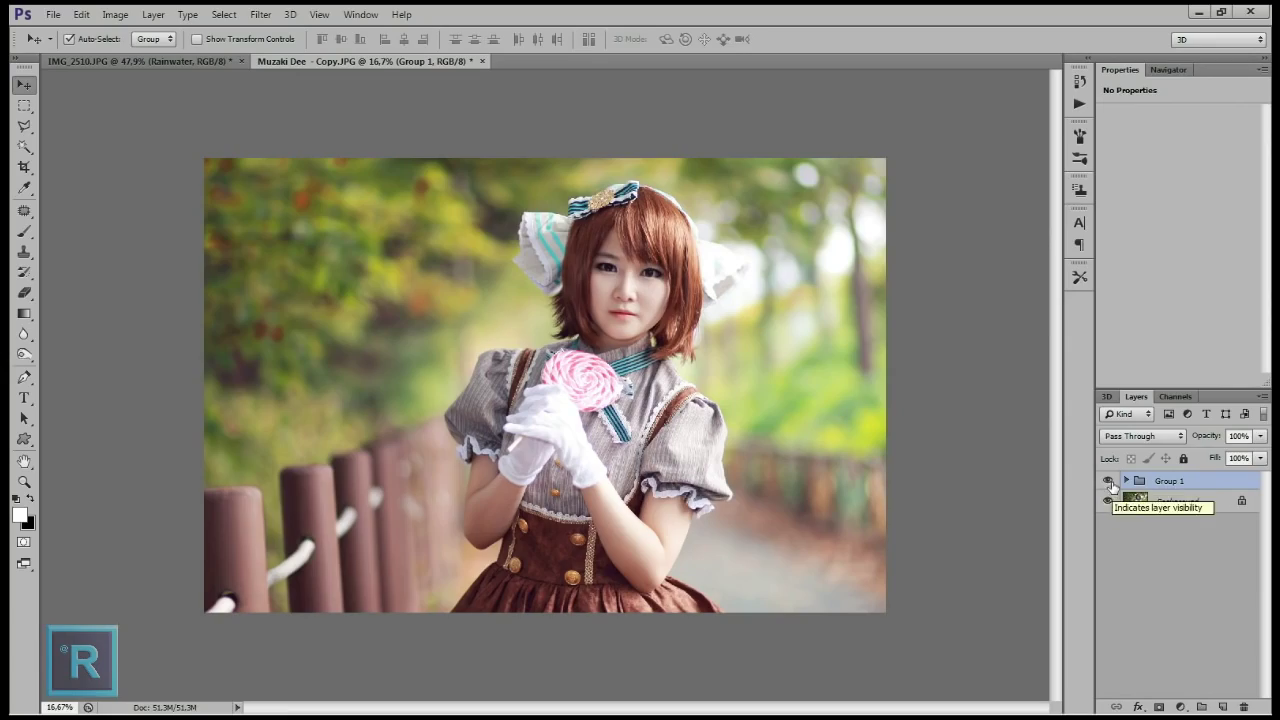
left_click(1107, 481)
left_click(1108, 482)
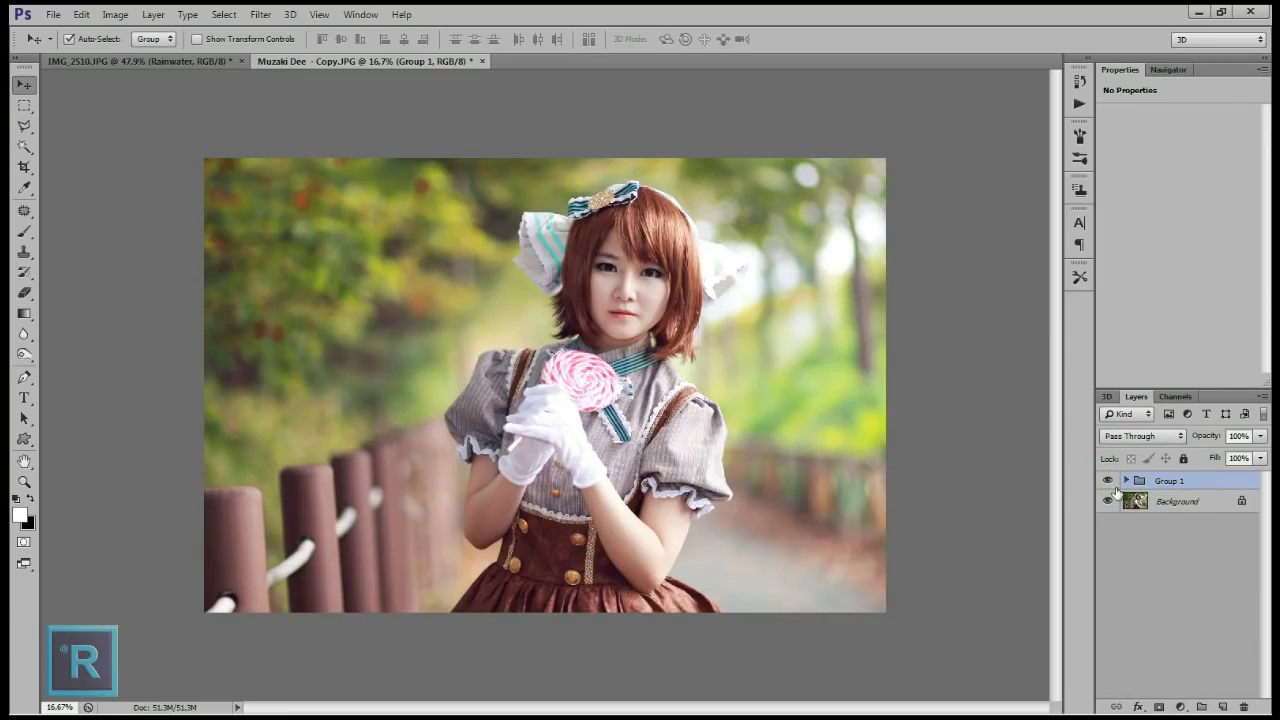